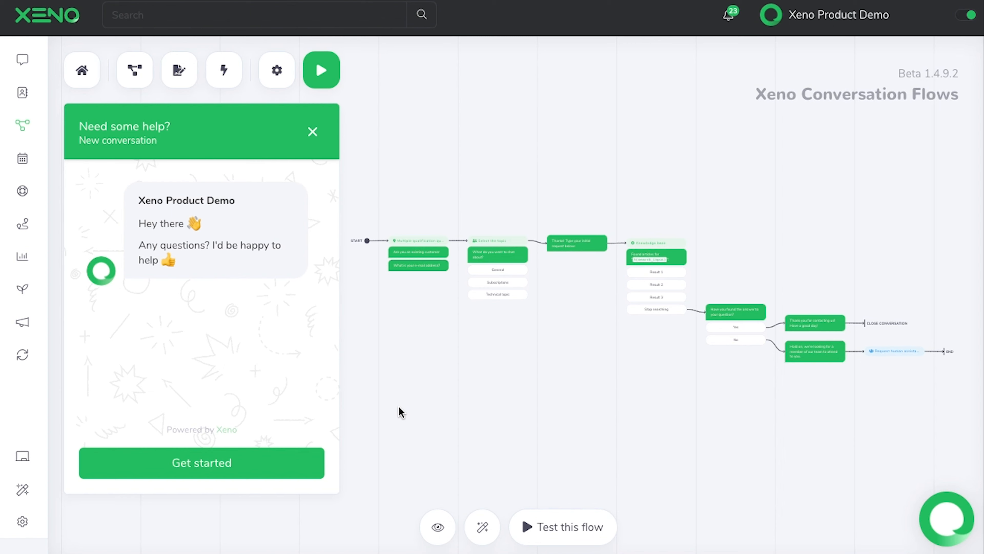
Start the preview chat, answer Yes to being an existing customer, and submit the contact's e-mail address
left_click(266, 464)
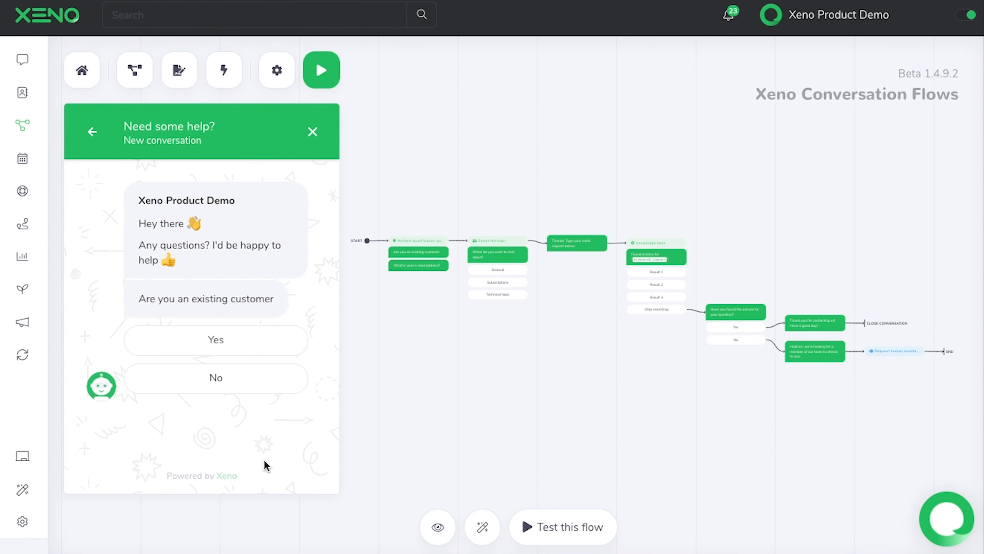
left_click(253, 350)
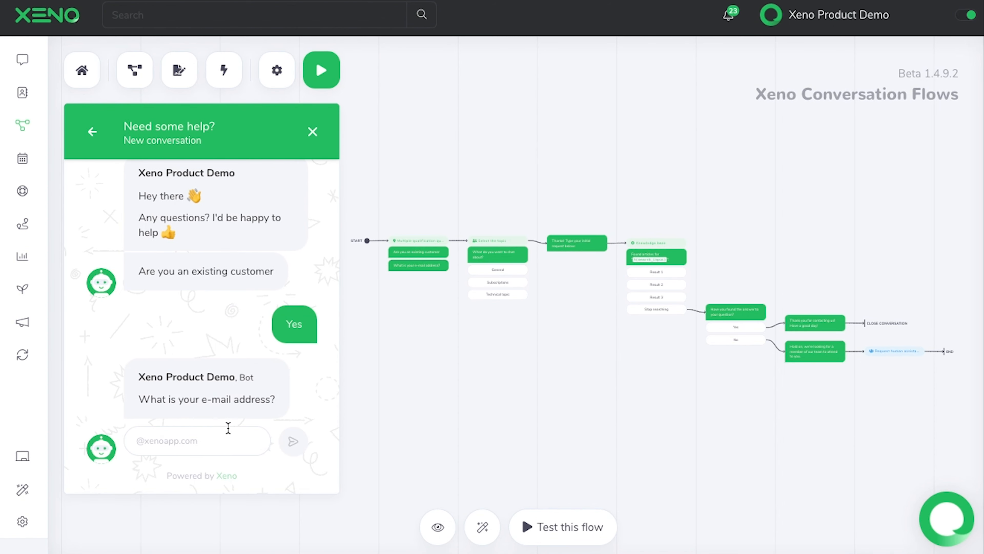
left_click(228, 427)
left_click(209, 270)
left_click(293, 441)
Choose General as the chat topic and send "knowledge base" as the initial request
left_click(251, 366)
left_click(213, 465)
type("knowledge")
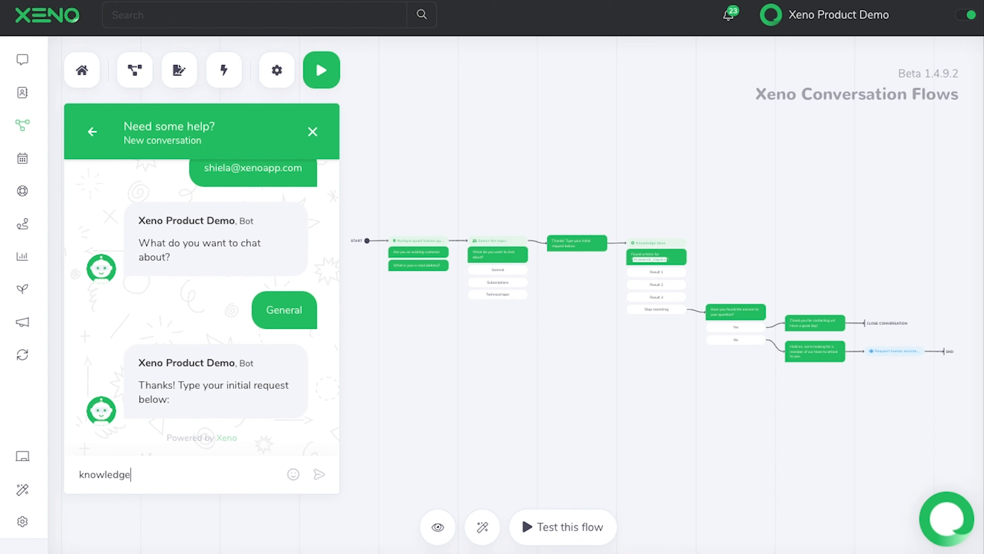
type(" base")
key("Return")
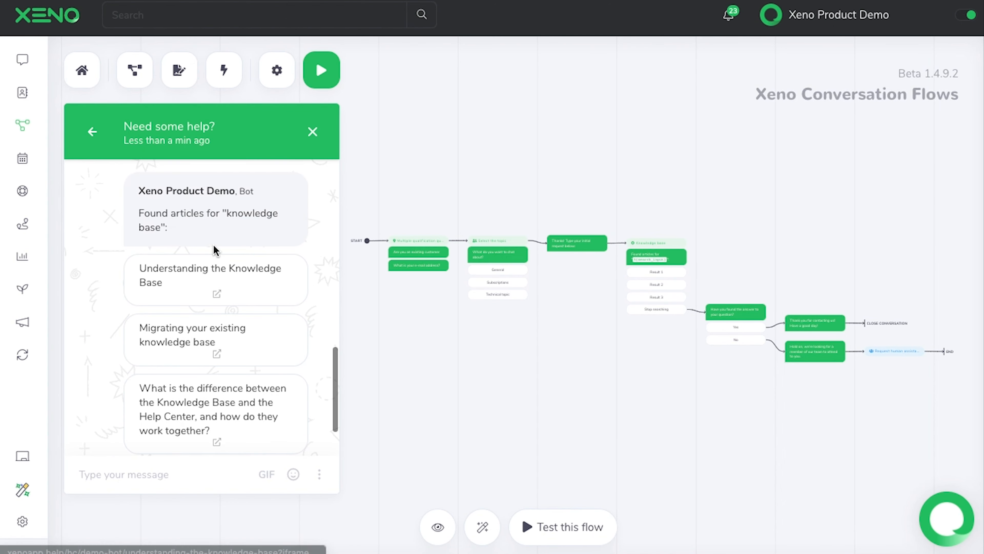
Read the suggested articles "Understanding the Knowledge Base" and "Migrating your existing knowledge base" inside the preview chat, returning to the conversation
left_click(245, 210)
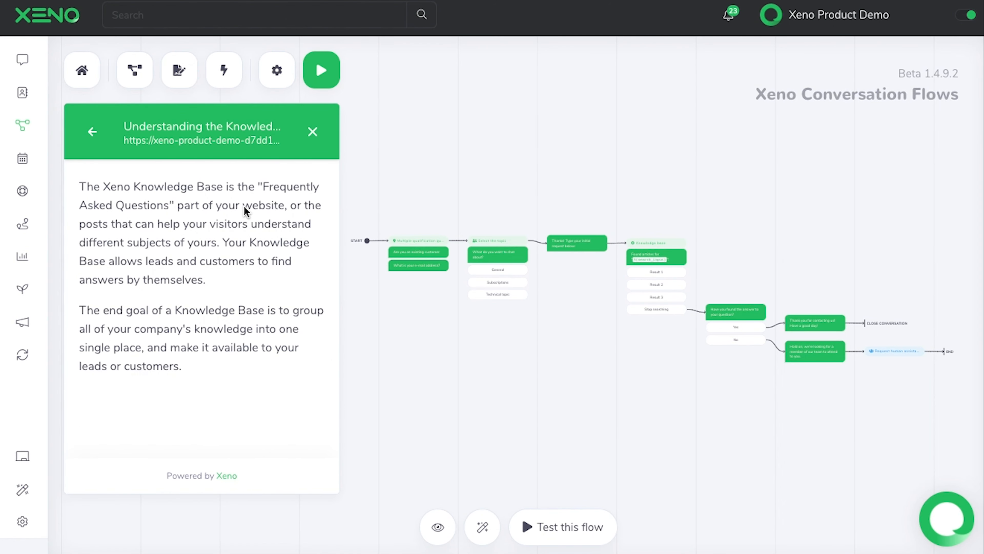
left_click(95, 133)
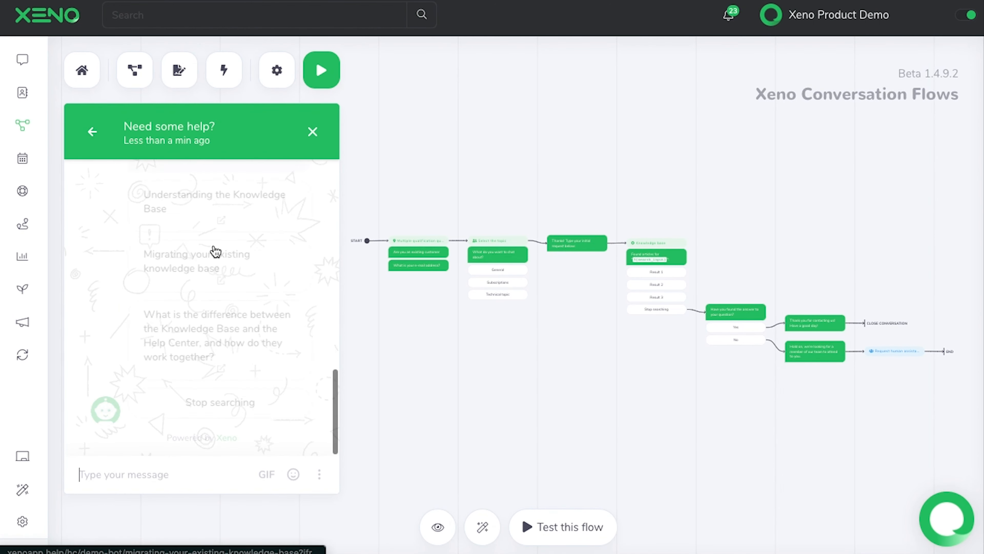
left_click(216, 259)
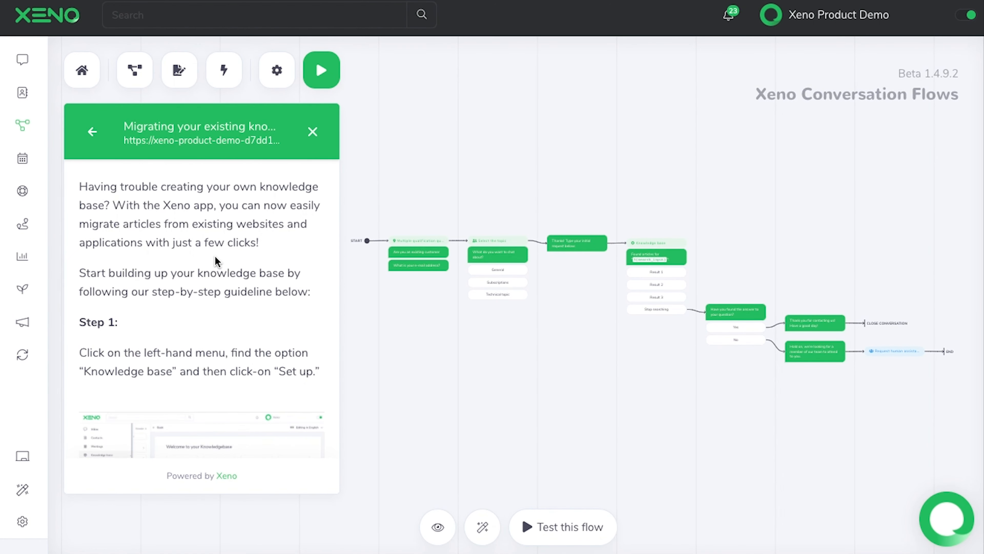
scroll(215, 259, "down", 10)
scroll(215, 255, "down", 8)
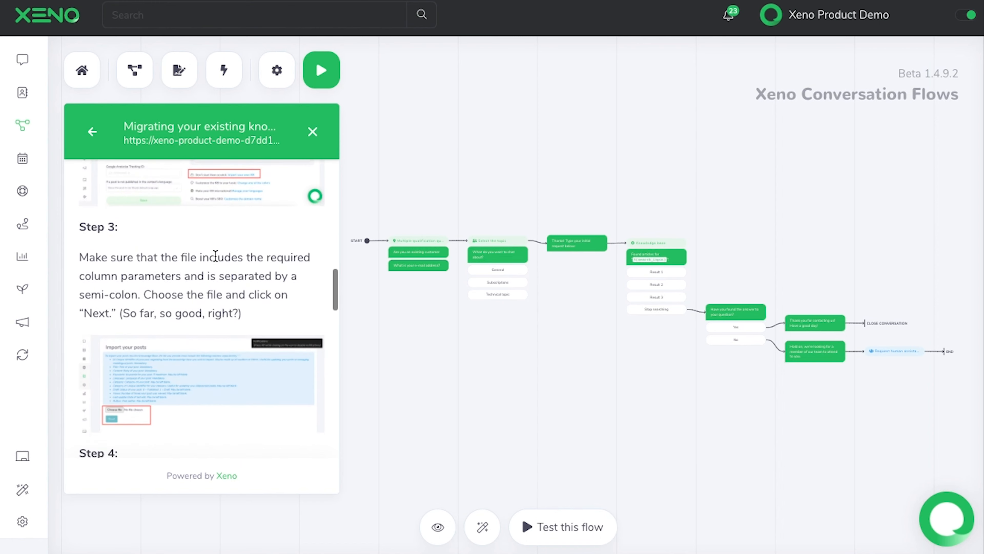
scroll(227, 230, "down", 6)
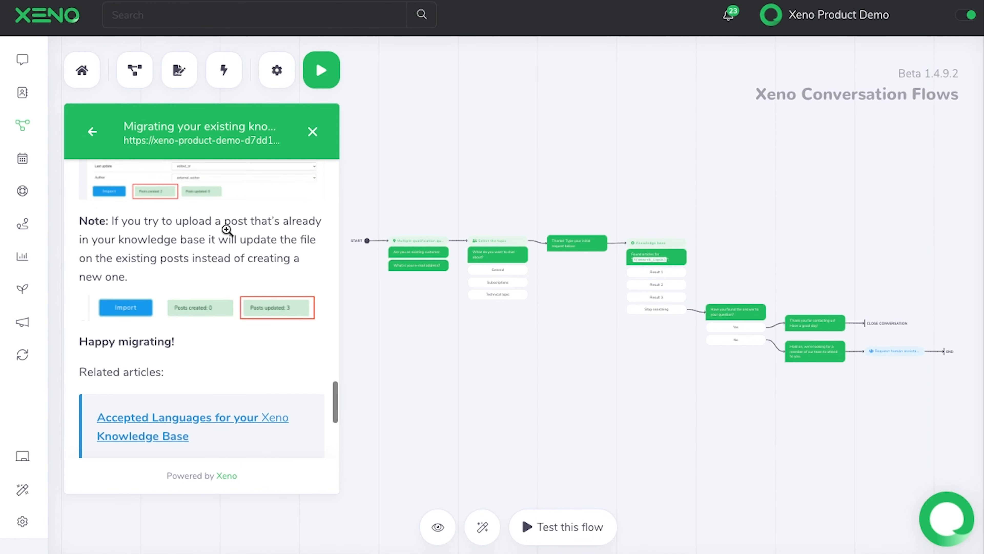
scroll(227, 230, "up", 20)
left_click(98, 134)
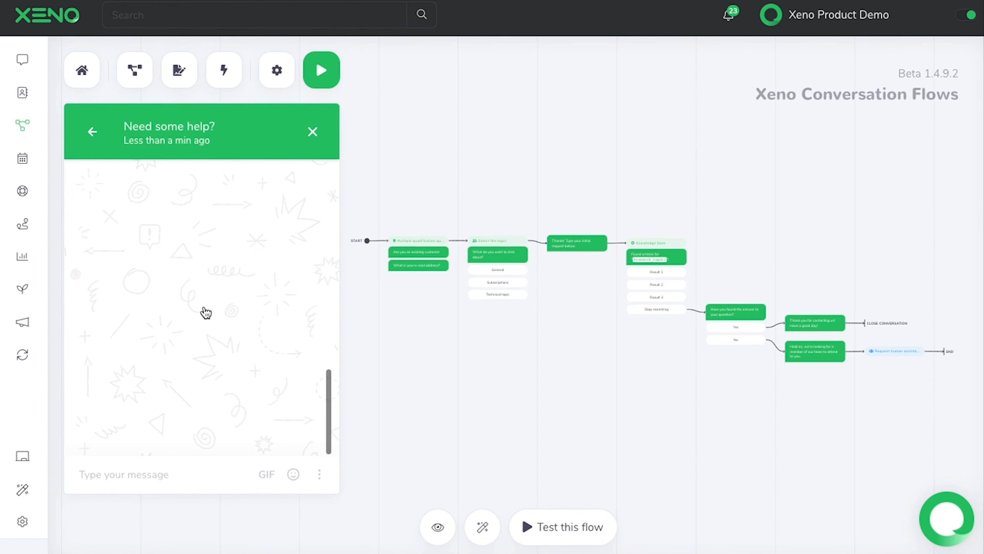
Stop the article search and answer Yes to having found the answer
left_click(231, 403)
left_click(230, 403)
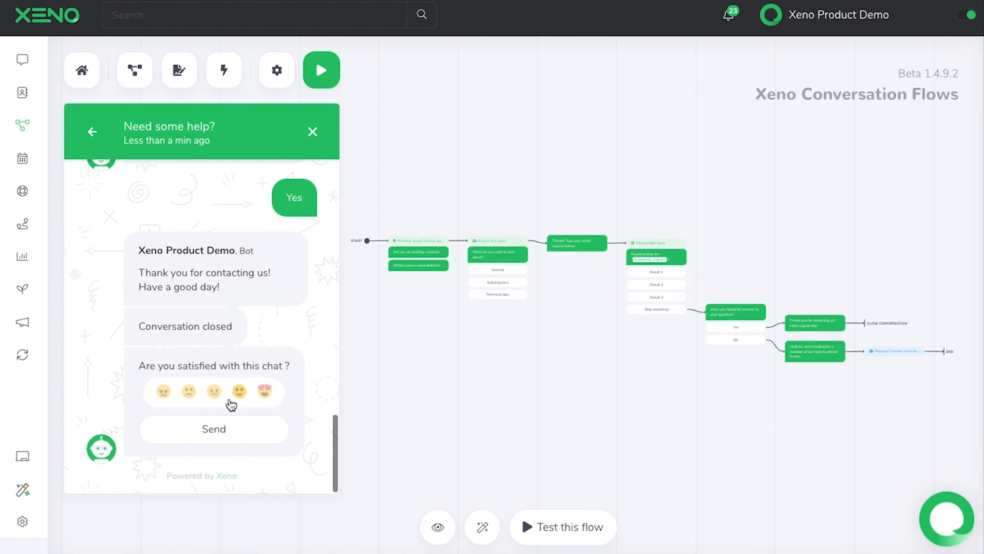
Rate the chat with the heart-eyes emoji and submit the reason "Because it was so quick and easy!"
left_click(224, 427)
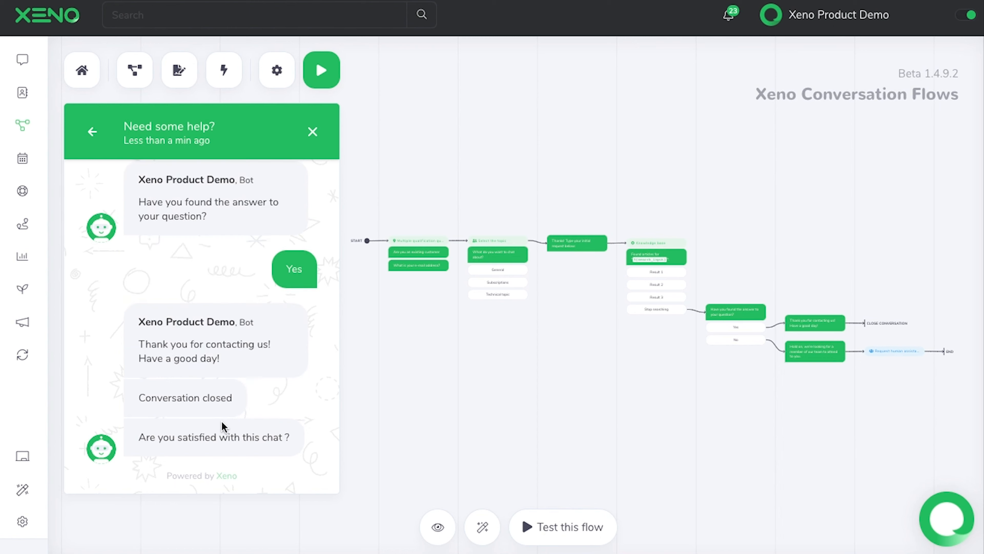
left_click(173, 390)
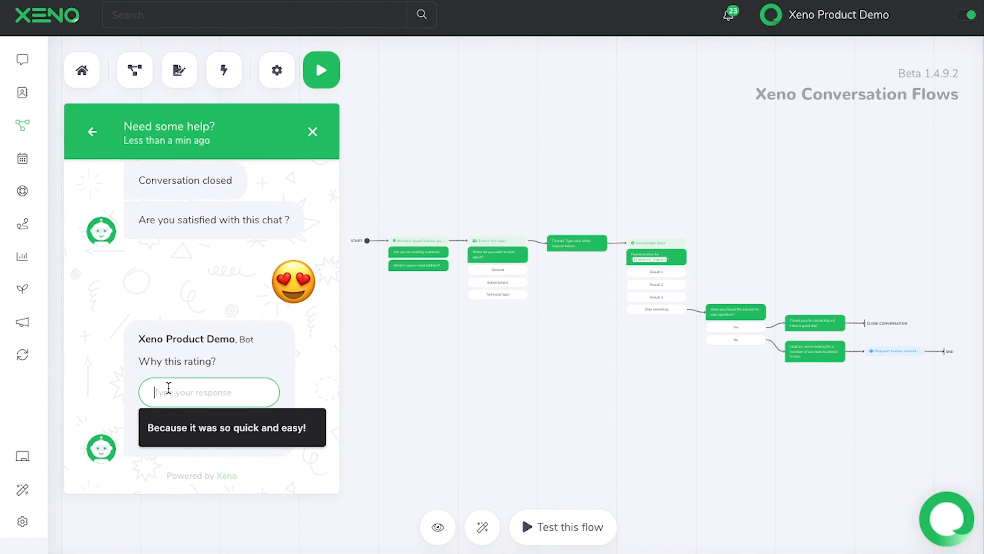
left_click(214, 429)
left_click(224, 430)
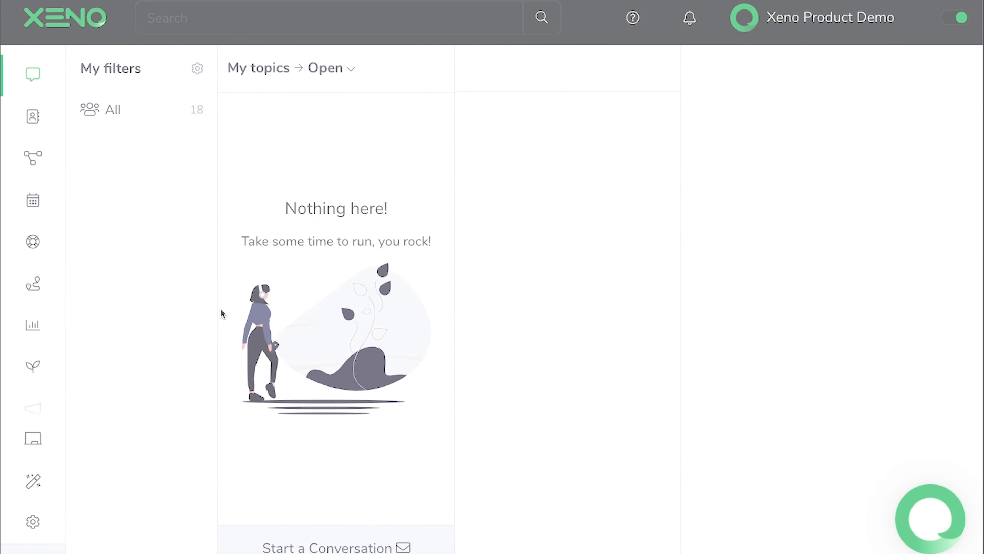
Open Conversation flows and review its setup stages for building flows, translating texts and selecting triggers
mouse_move(41, 167)
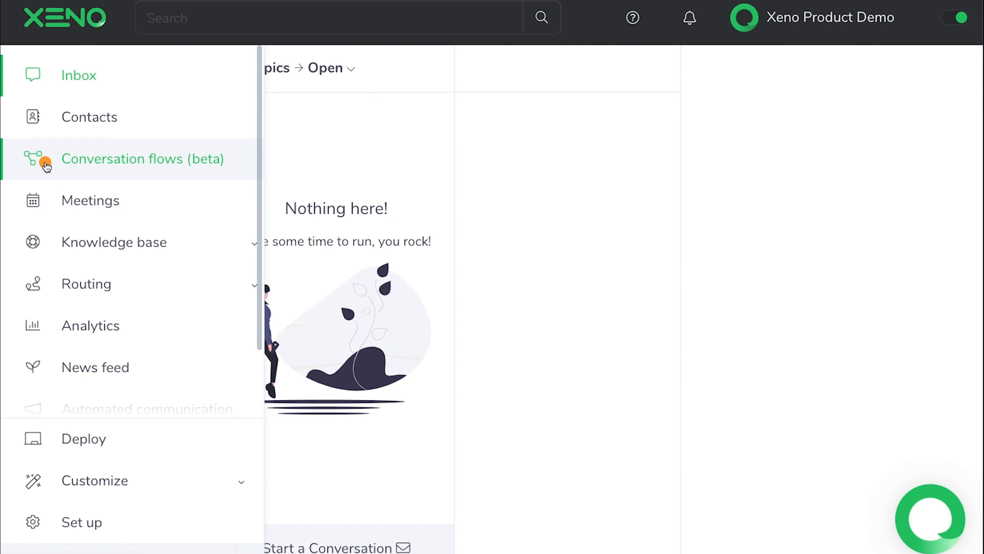
left_click(46, 164)
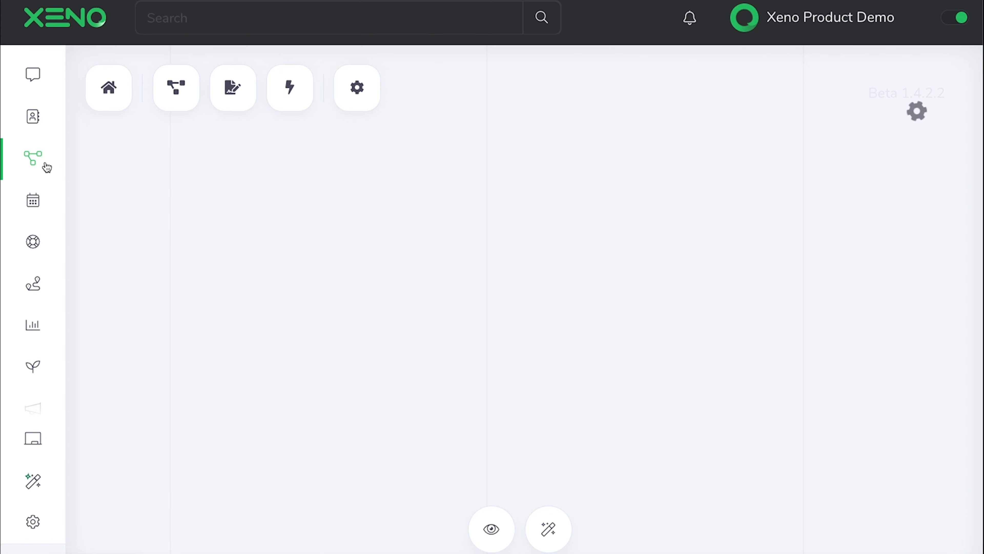
scroll(399, 270, "down", 6)
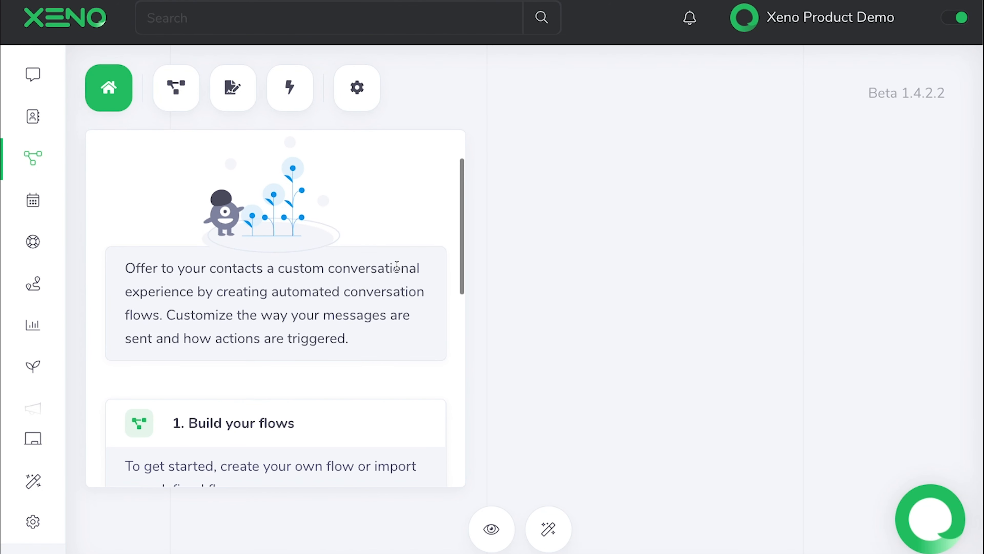
scroll(399, 271, "down", 1)
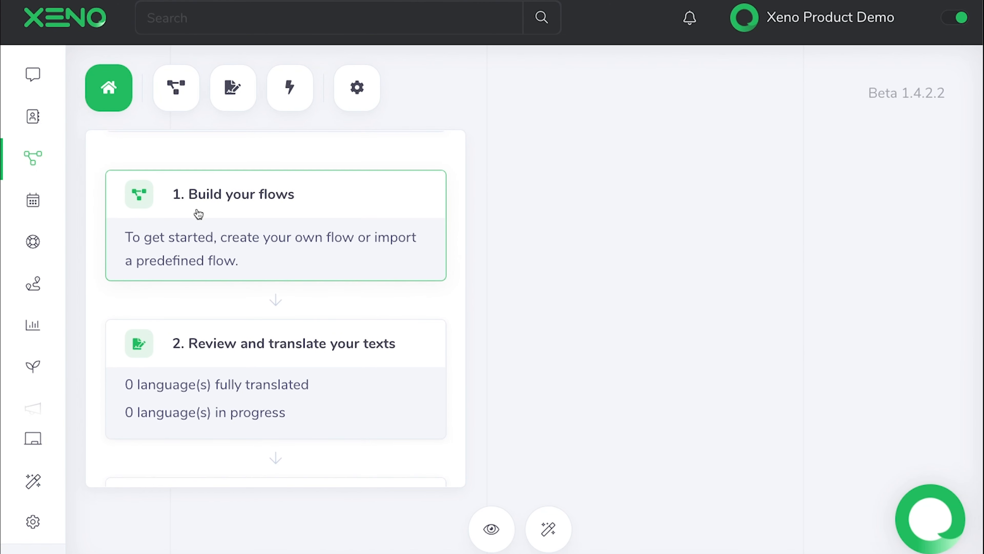
scroll(356, 309, "down", 3)
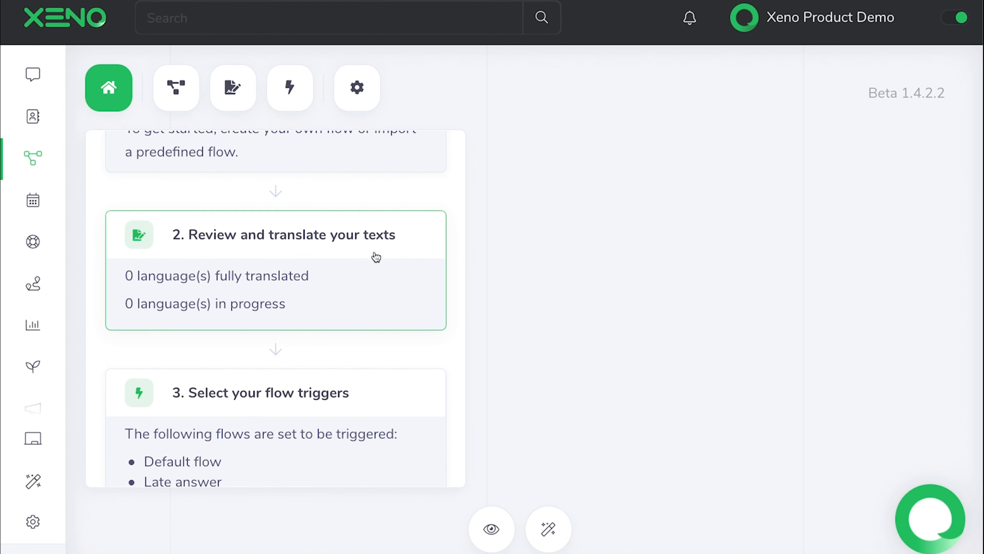
scroll(389, 335, "down", 3)
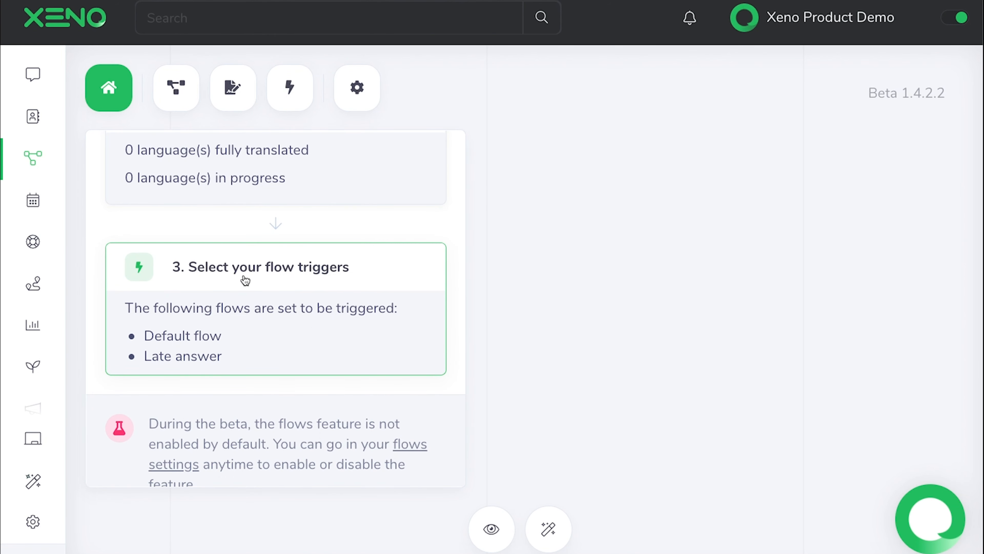
scroll(406, 361, "down", 1)
scroll(407, 356, "up", 6)
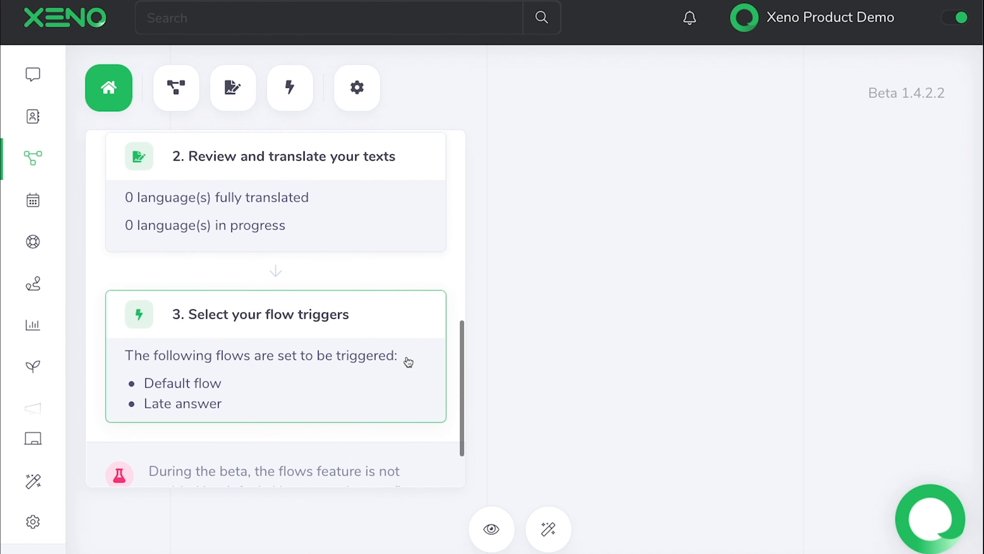
Open the flow-building stage, look over the predefined flows, and create a new flow
left_click(304, 272)
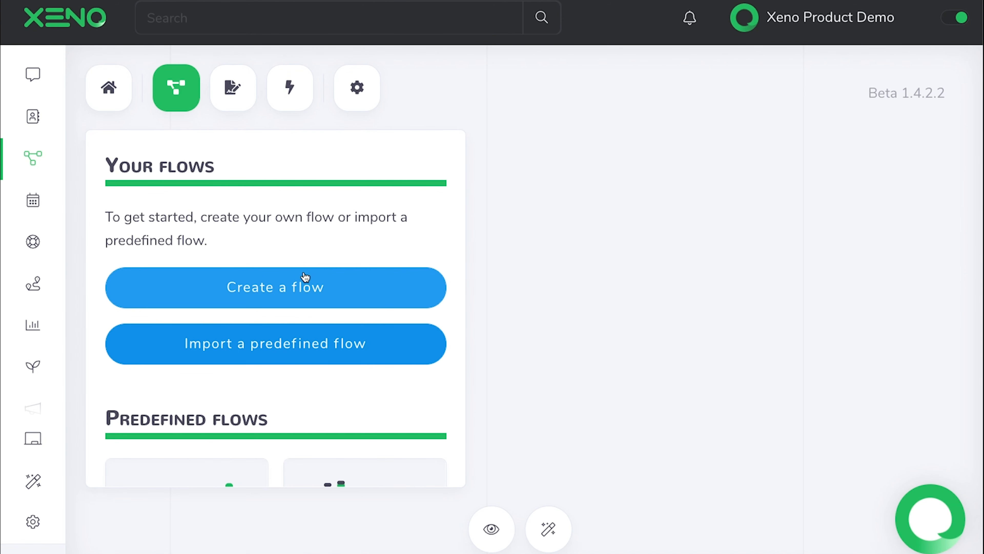
left_click_drag(202, 218, 415, 235)
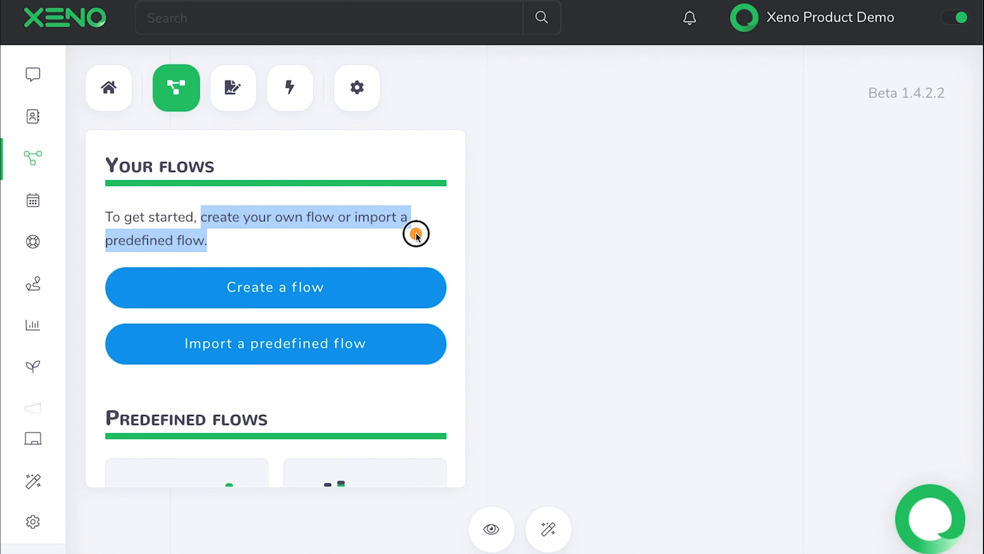
left_click(446, 222)
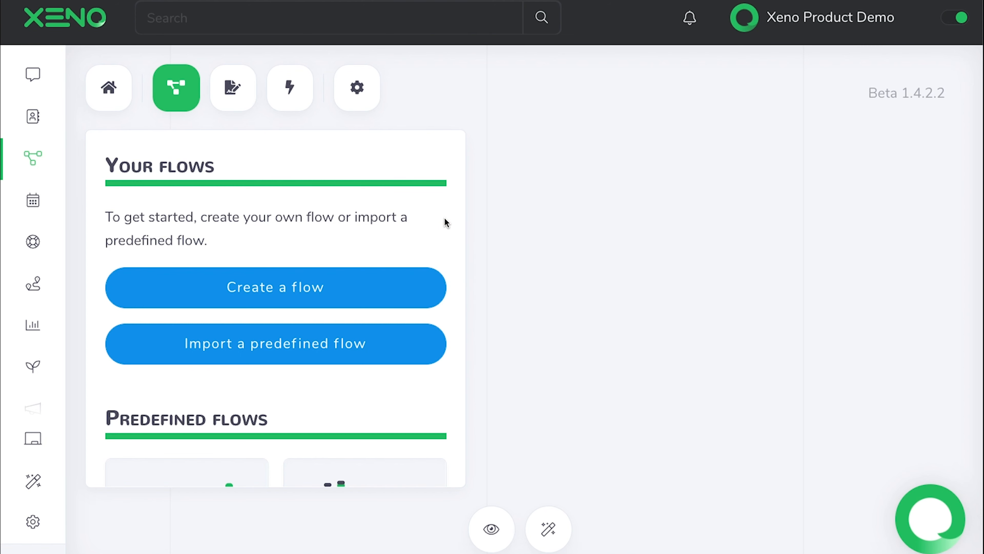
scroll(446, 222, "down", 4)
scroll(445, 220, "down", 2)
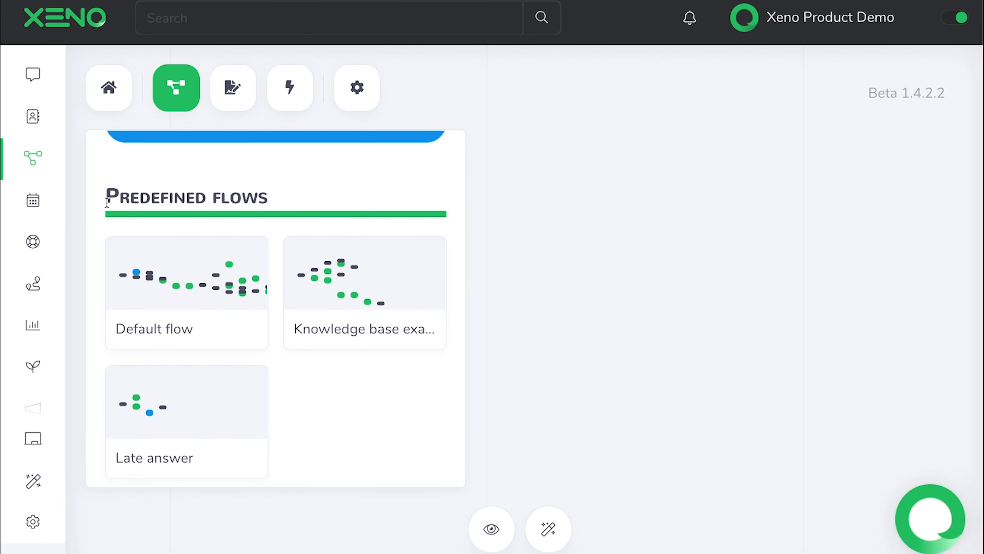
left_click_drag(107, 199, 289, 202)
left_click(336, 187)
scroll(340, 303, "up", 5)
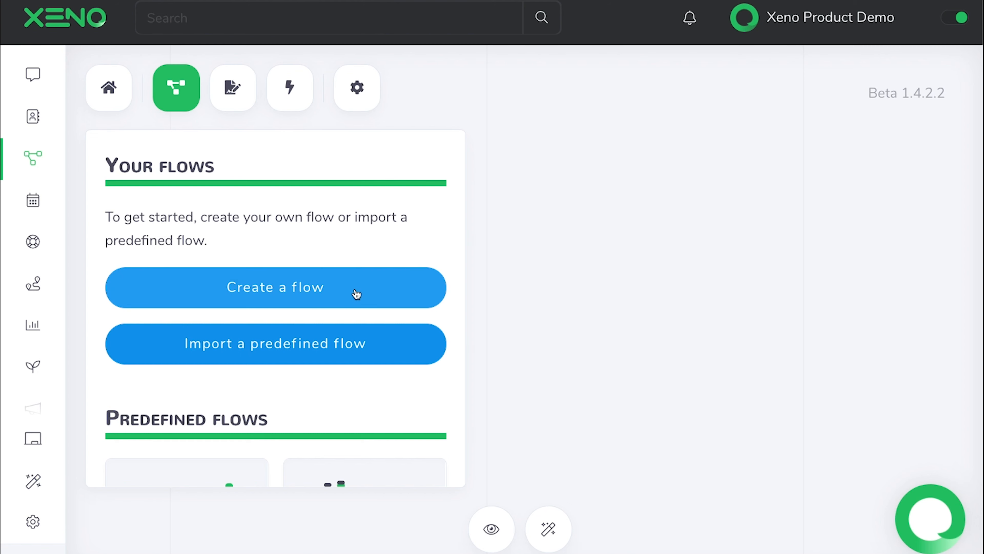
left_click(356, 294)
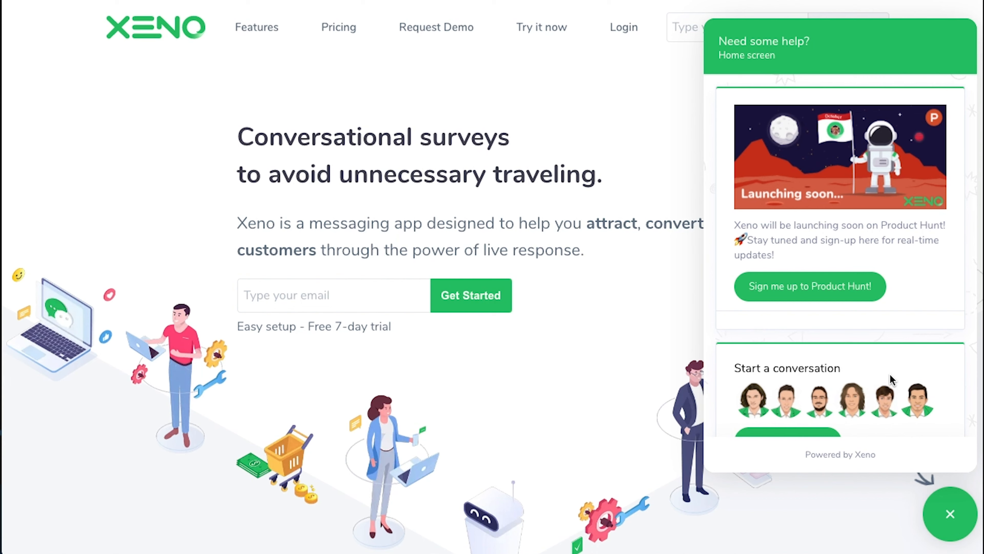
On the Xeno website, start a conversation in the chat widget, review the bot's greeting, and choose the topic Something else
scroll(890, 380, "down", 3)
left_click(814, 278)
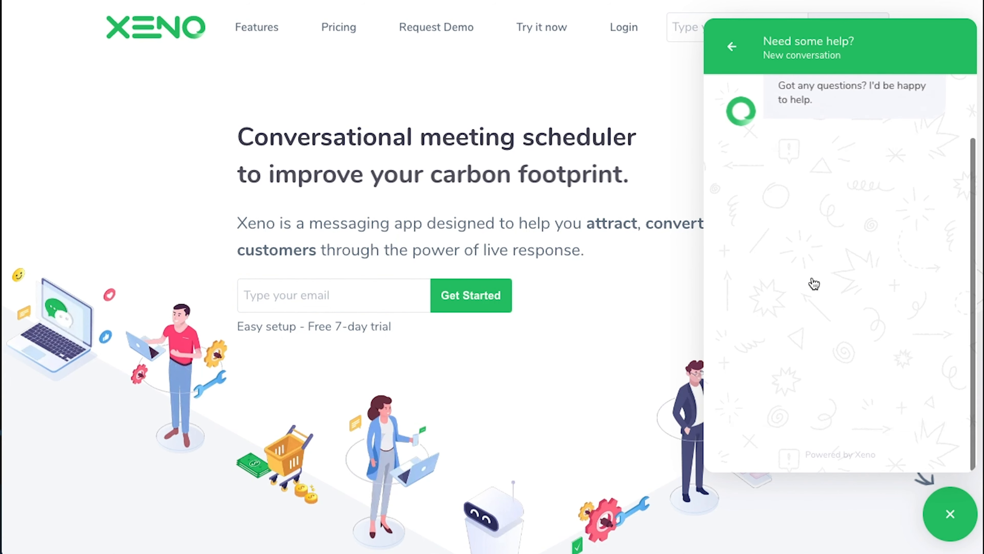
scroll(813, 279, "up", 2)
left_click(777, 138)
left_click_drag(776, 138, 842, 173)
left_click(889, 171)
scroll(889, 170, "down", 1)
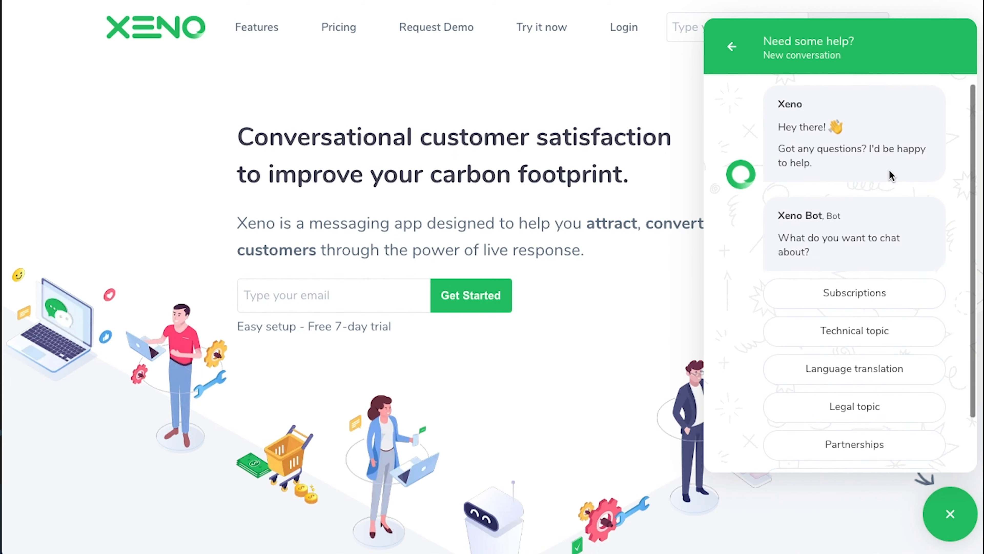
scroll(889, 176, "down", 2)
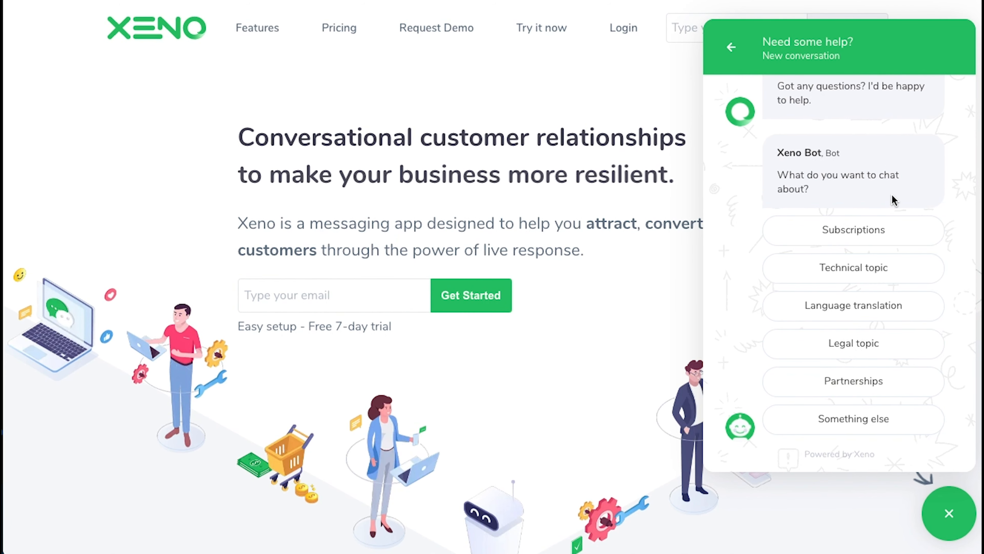
left_click(880, 420)
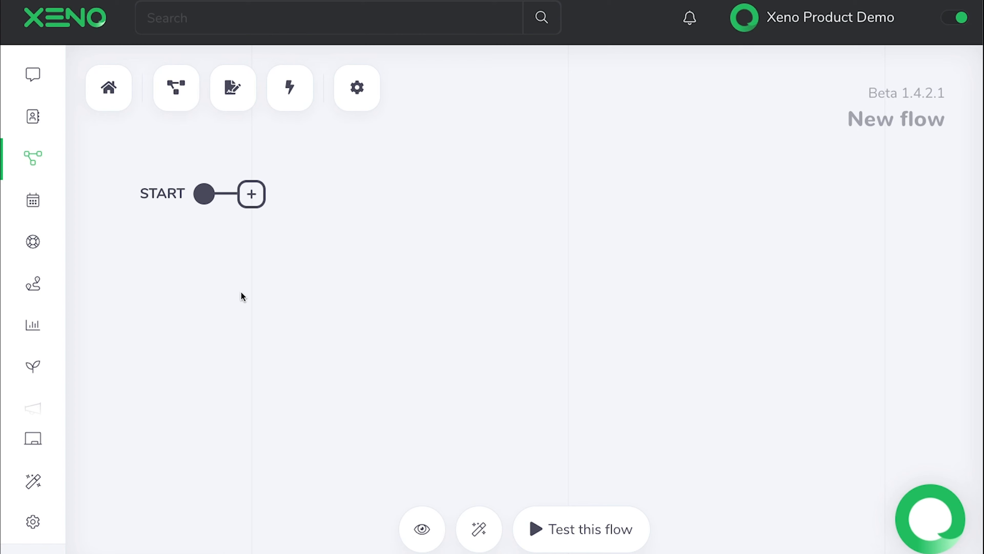
Open the step choices for the new flow's START point and examine the available displayed steps and hidden steps
left_click(252, 194)
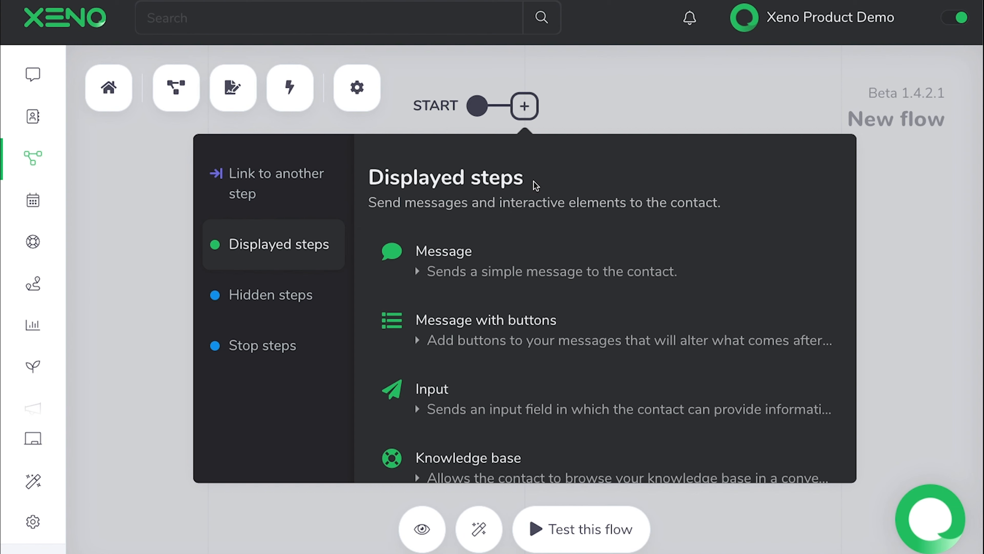
scroll(778, 316, "down", 3)
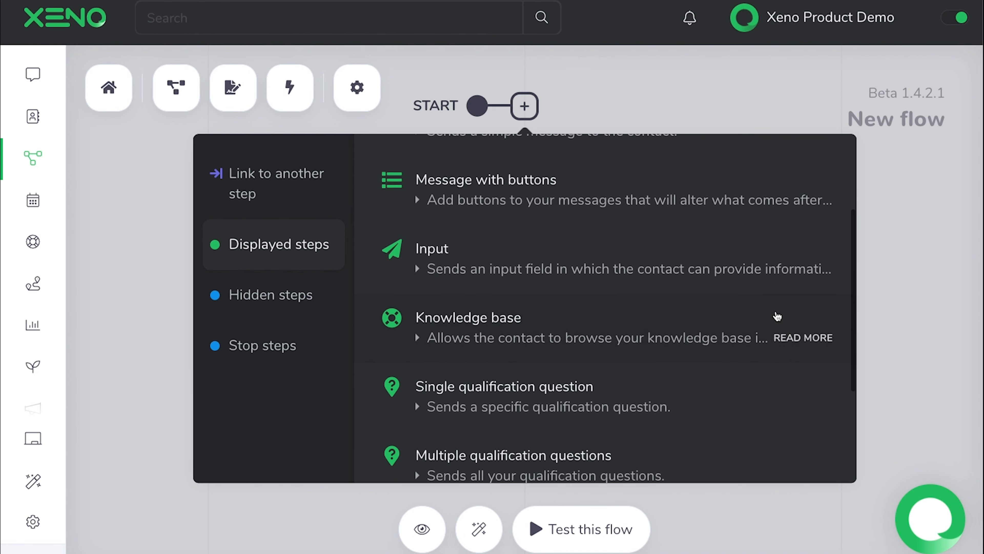
scroll(777, 316, "down", 4)
scroll(736, 252, "up", 7)
left_click(327, 301)
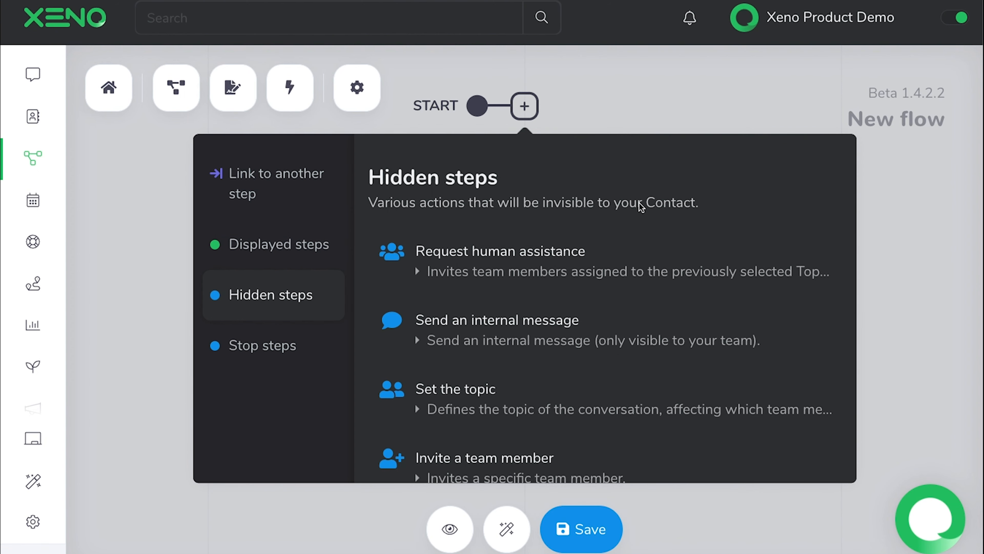
scroll(759, 322, "down", 5)
scroll(760, 322, "up", 5)
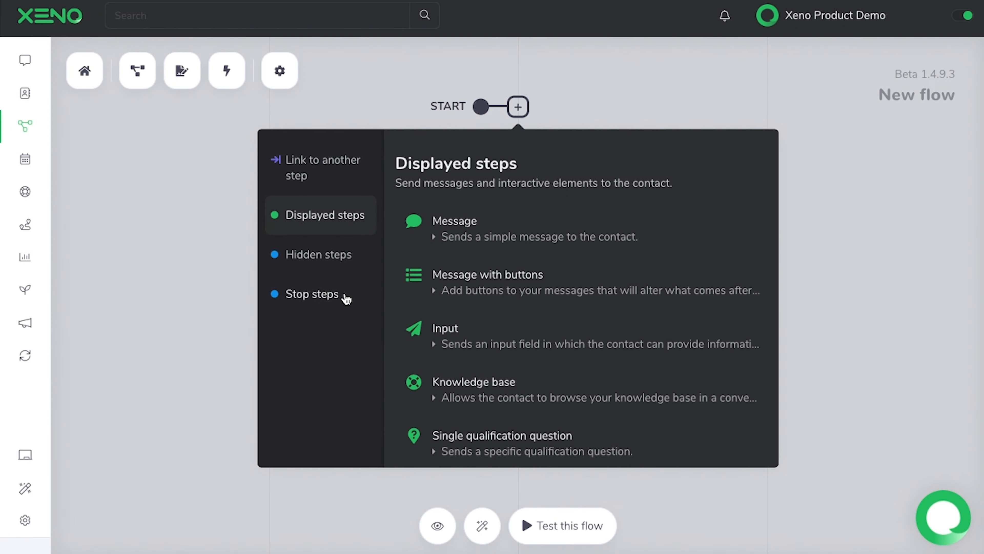
Look at the stop steps, and add a Multiple qualification questions step after the START point
left_click(346, 299)
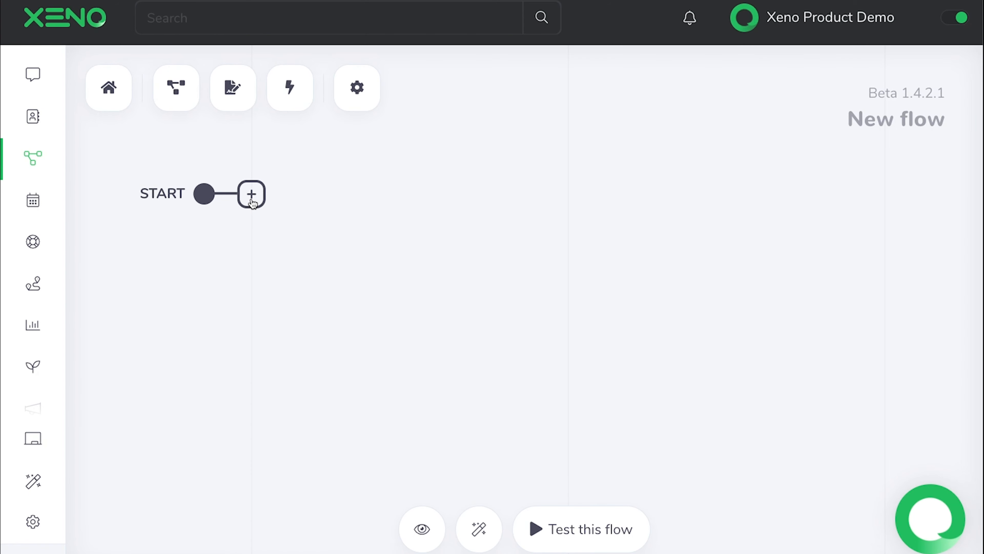
left_click(252, 195)
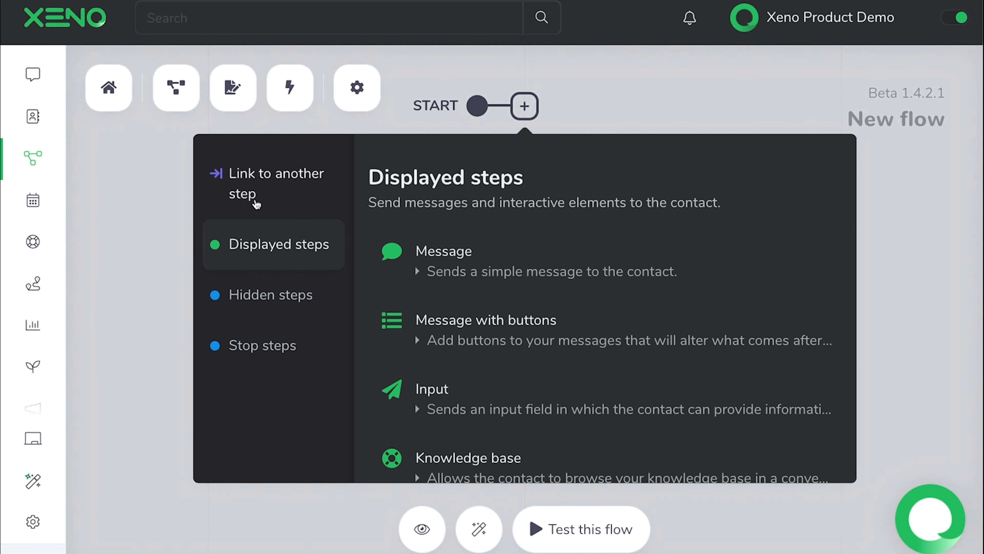
scroll(741, 250, "down", 8)
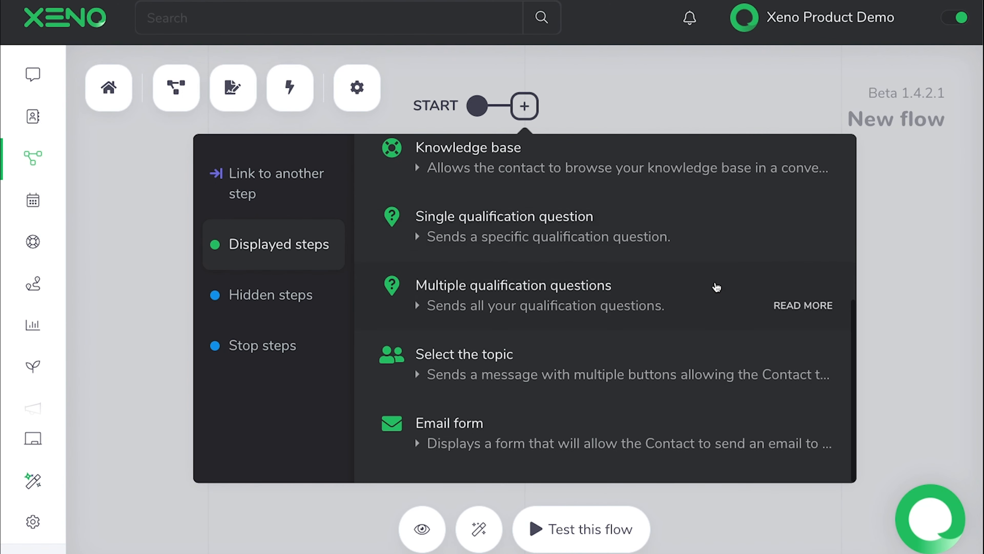
left_click(800, 309)
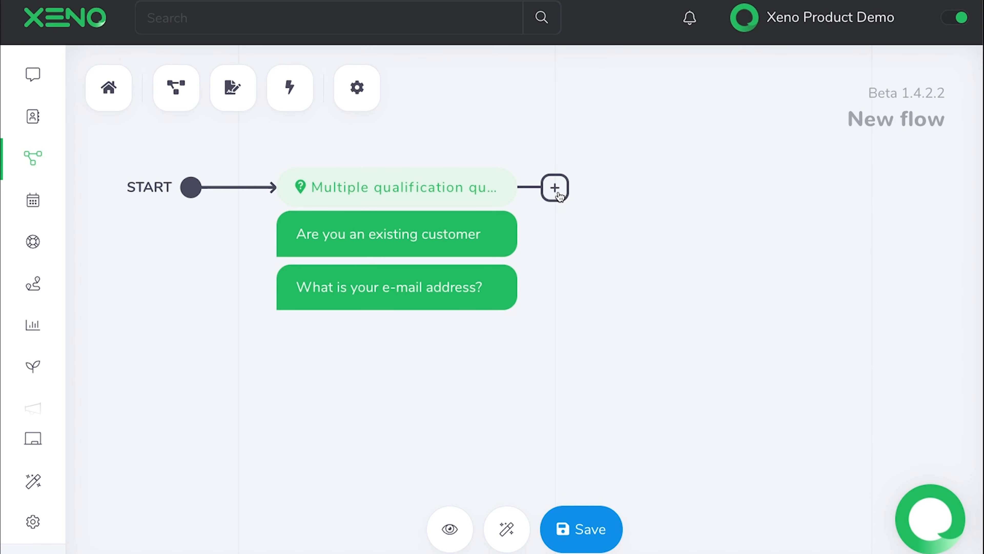
Add a Select the topic step after the qualification questions and set its text to "What do you want to chat about?"
left_click(556, 189)
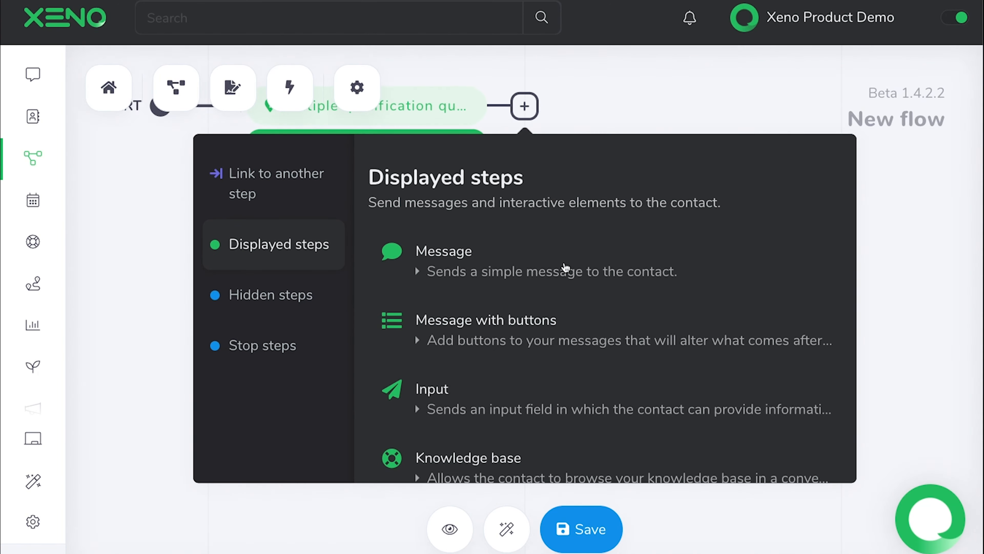
scroll(598, 388, "down", 2)
scroll(597, 385, "down", 3)
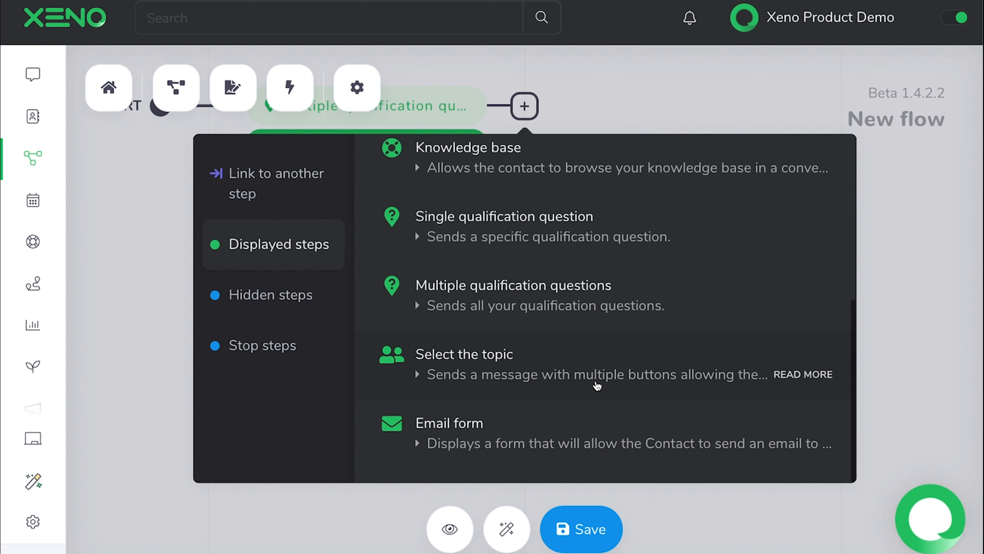
left_click(613, 363)
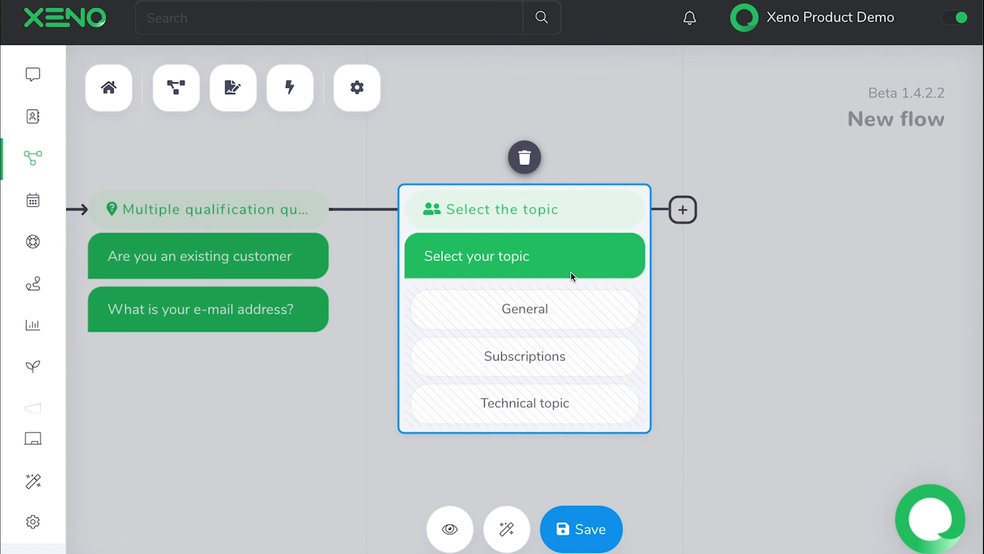
left_click(566, 262)
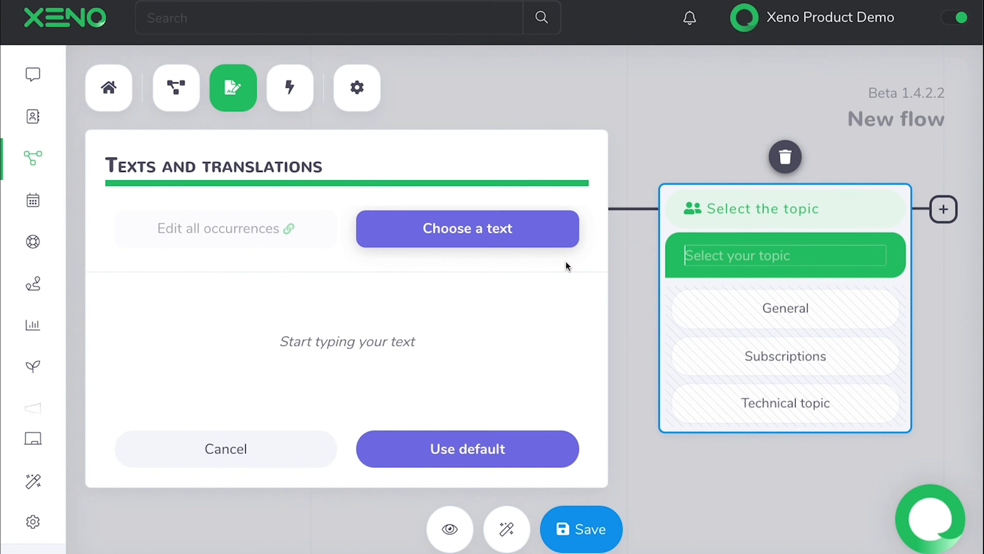
type("What do you want to chat about?")
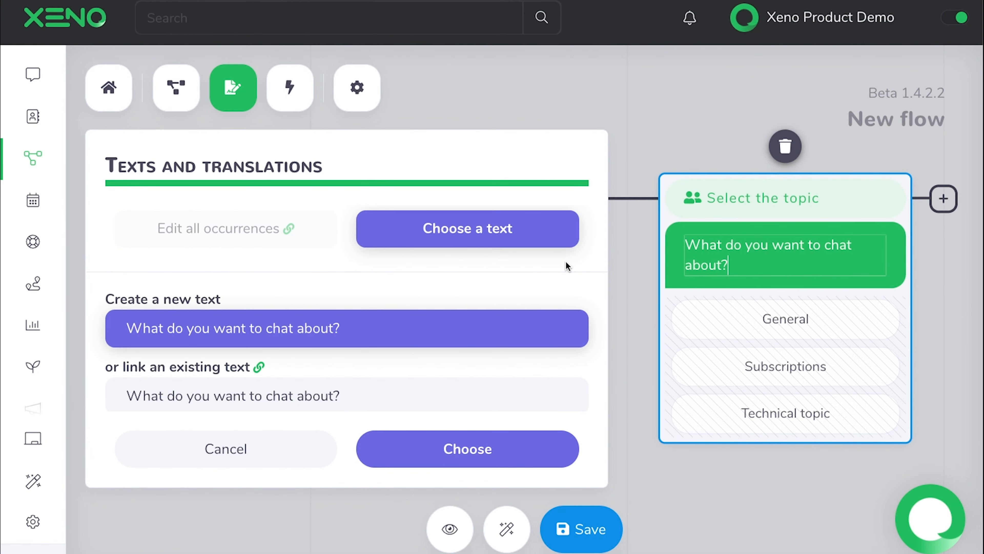
left_click(495, 457)
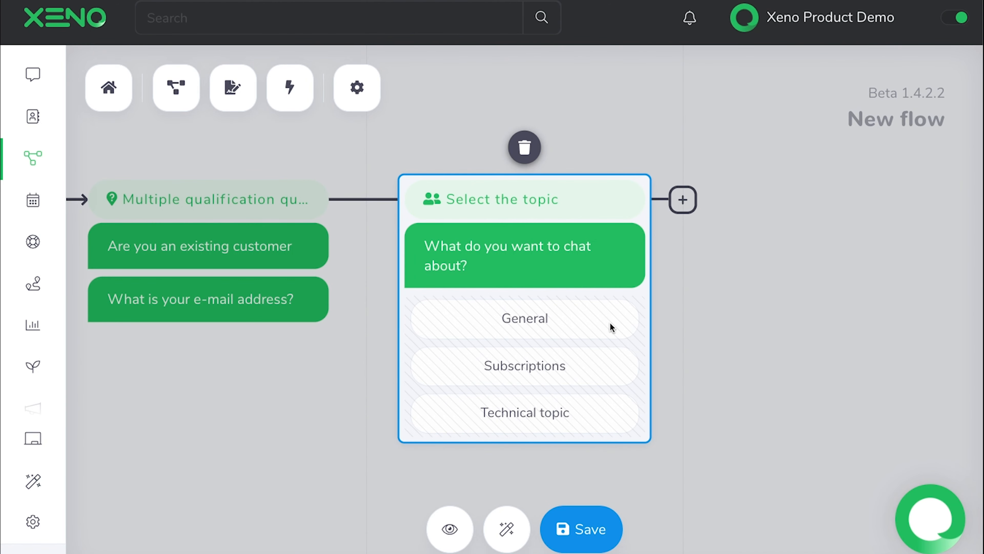
Add a Message step after the topic selection with the text "Thanks! Type your initial request below:"
left_click(682, 200)
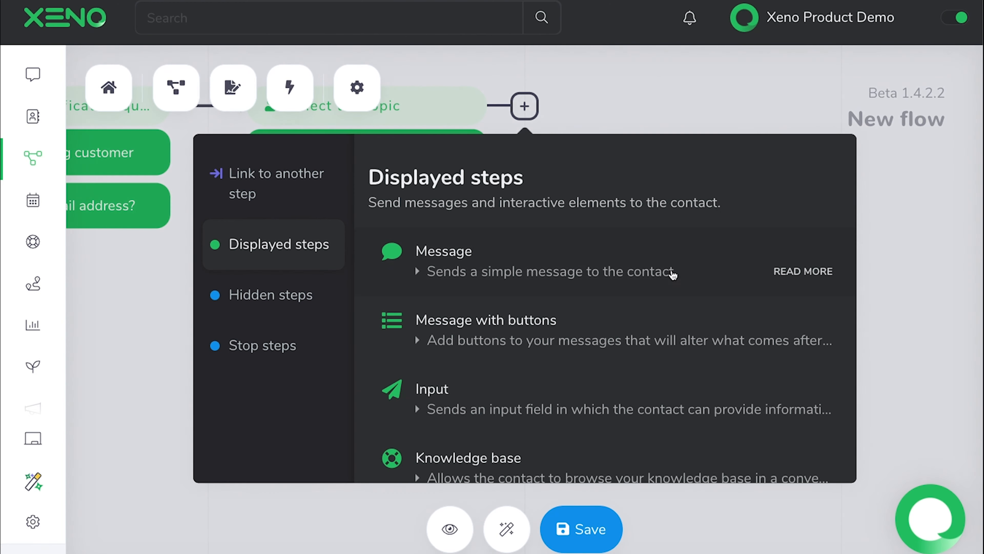
left_click(673, 276)
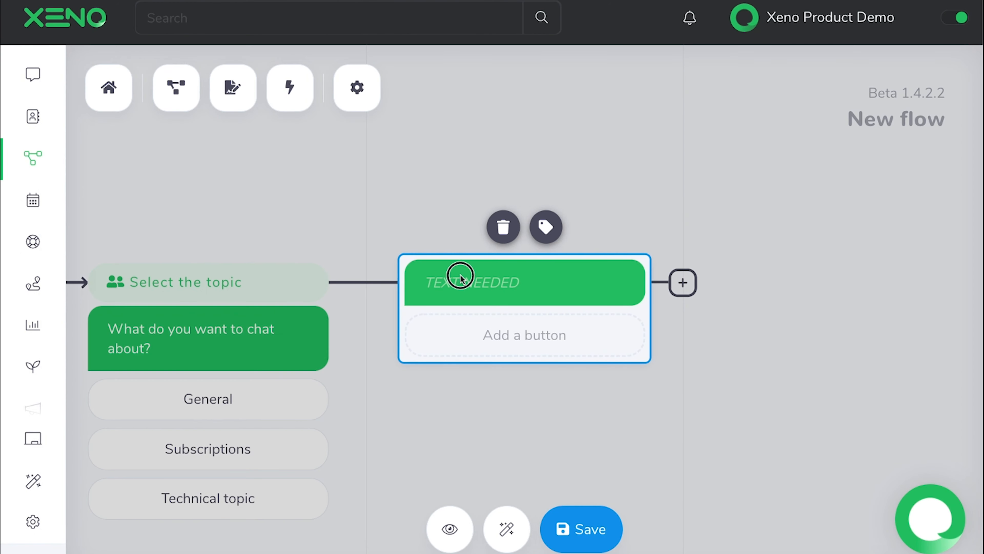
left_click(464, 278)
left_click(466, 280)
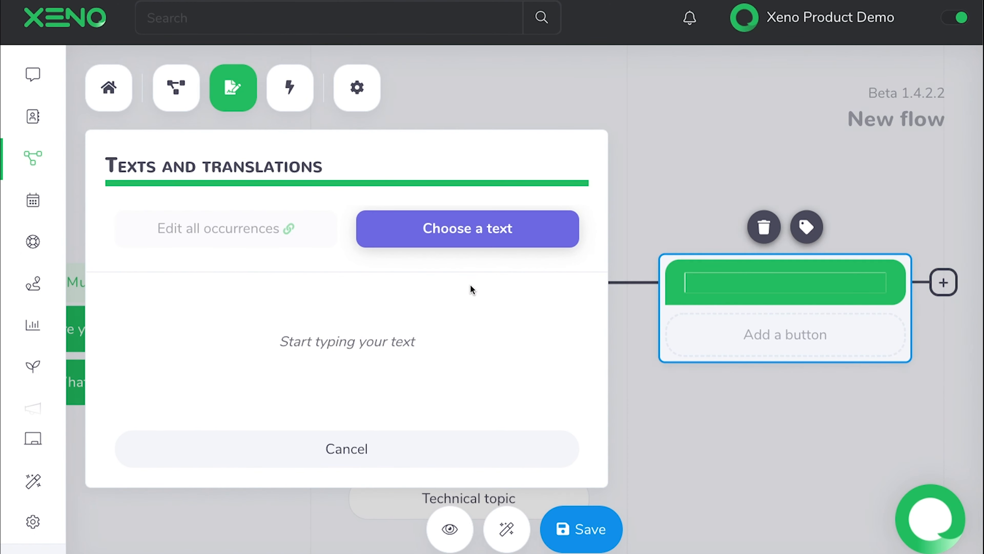
type("Thanks! Type your initial request below:")
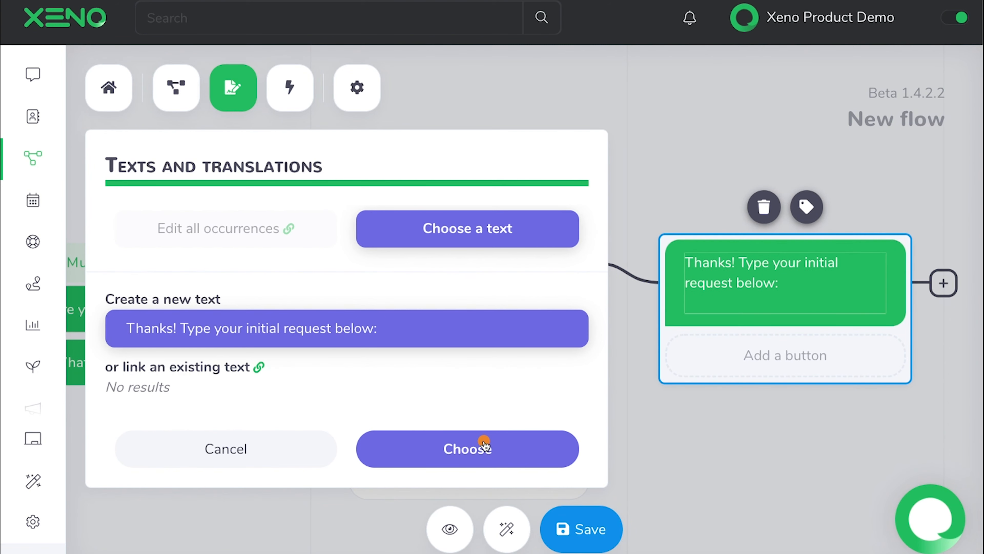
left_click(484, 447)
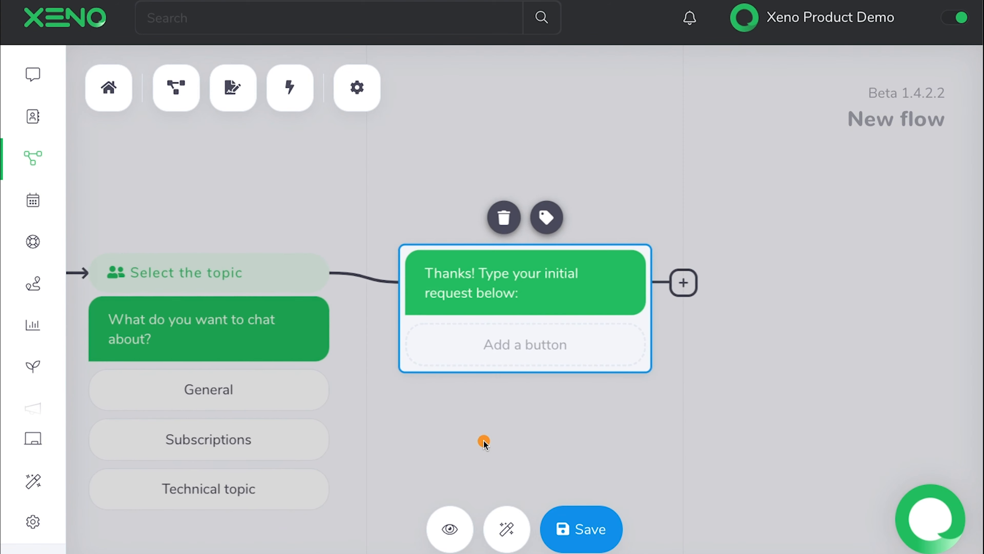
Add a Knowledge base step after the initial request message and review its results, stop searching and no-results parts
left_click(683, 284)
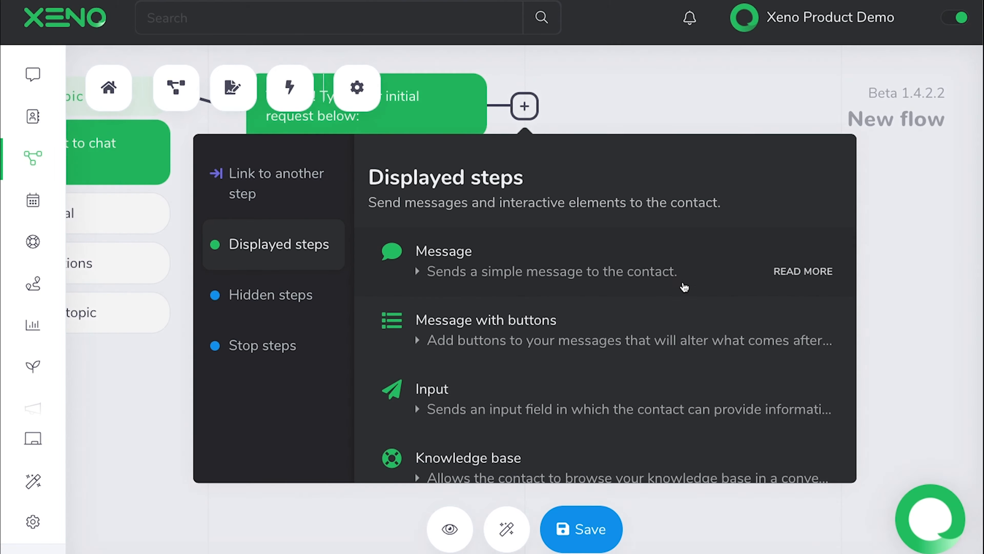
scroll(687, 357, "down", 1)
left_click(682, 328)
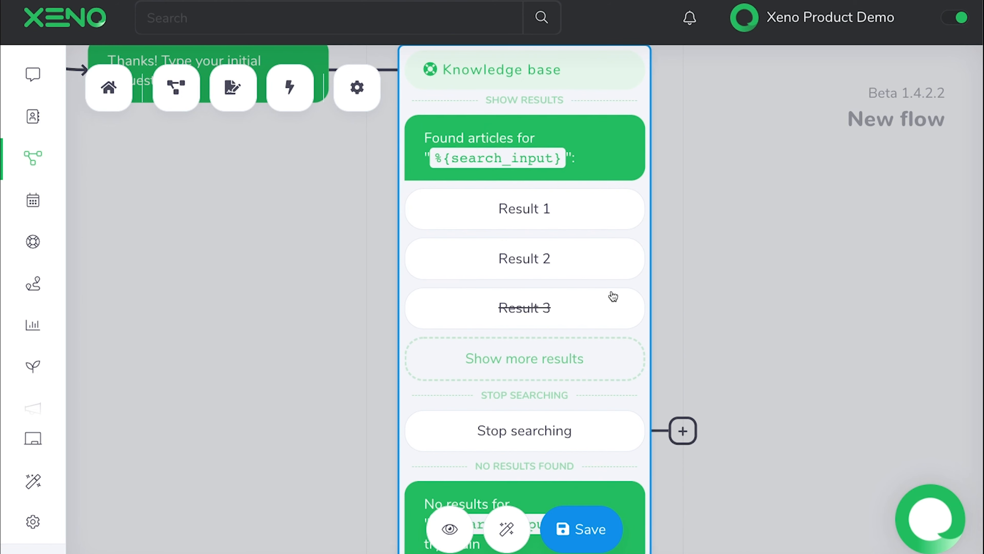
scroll(613, 297, "down", 5)
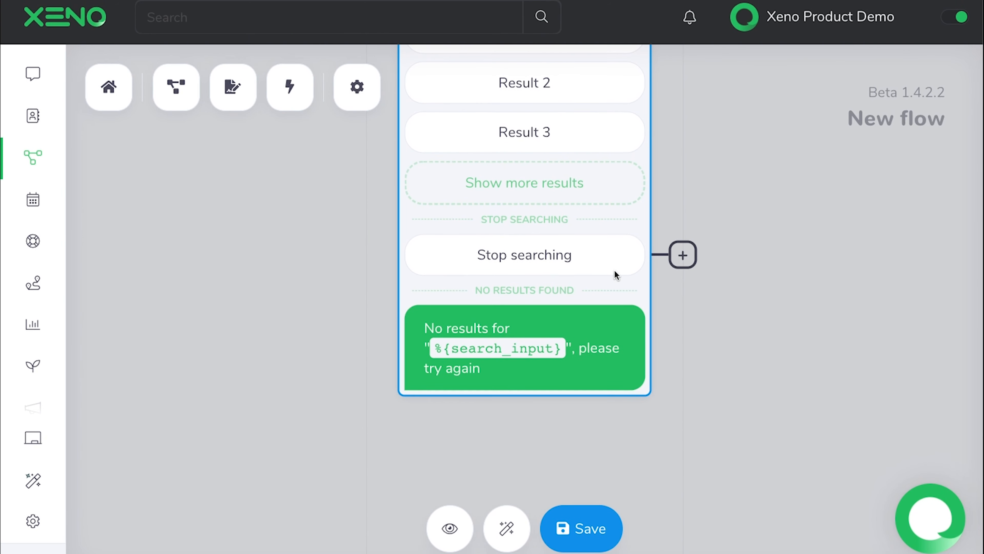
scroll(629, 337, "up", 4)
scroll(630, 336, "up", 1)
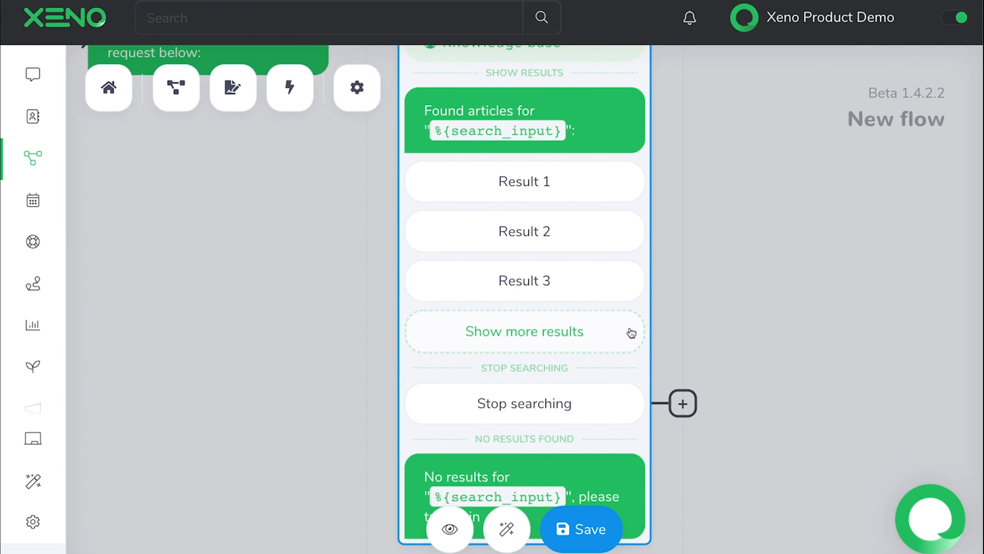
scroll(631, 333, "up", 4)
scroll(631, 333, "down", 5)
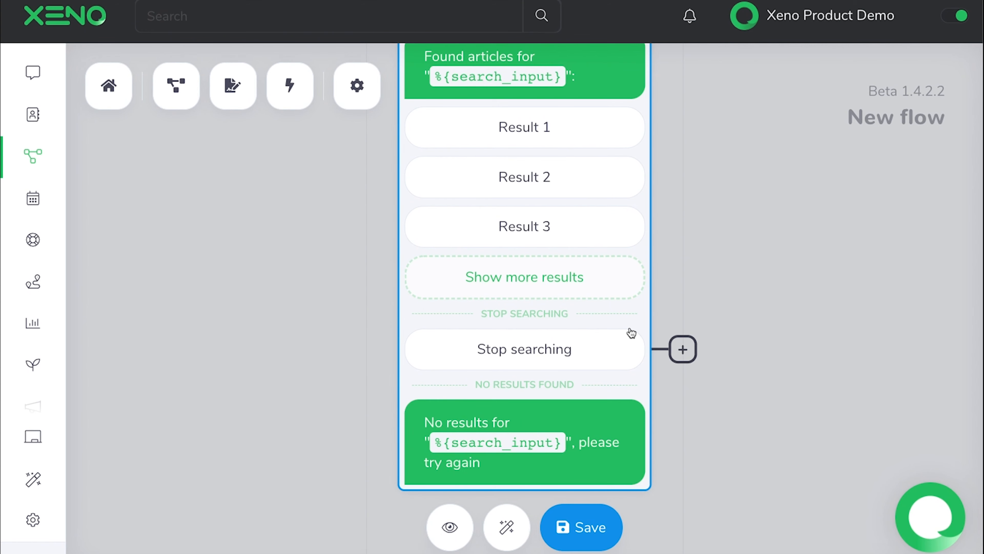
Add a Message step after the Stop searching option with the text "Have you found the answer to your question?"
left_click(683, 352)
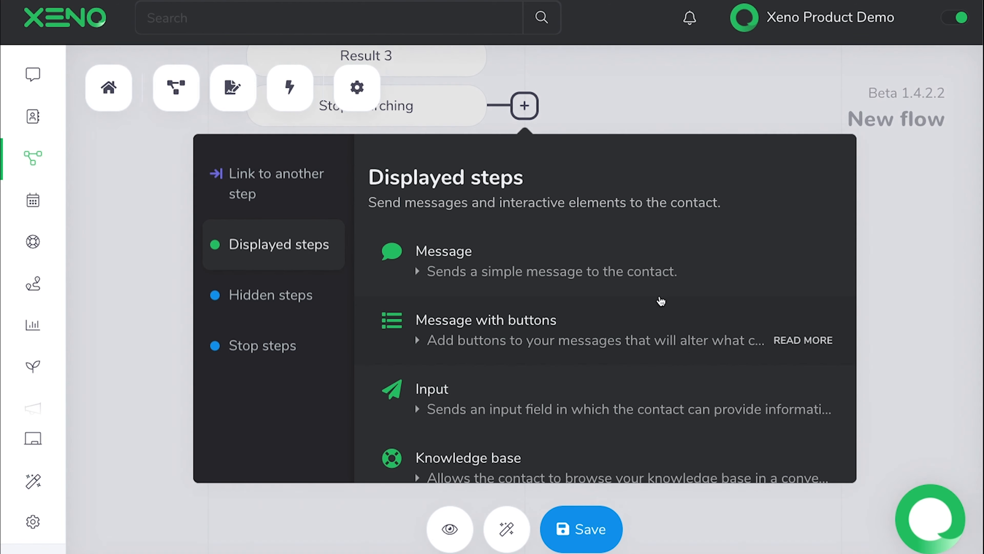
left_click(664, 269)
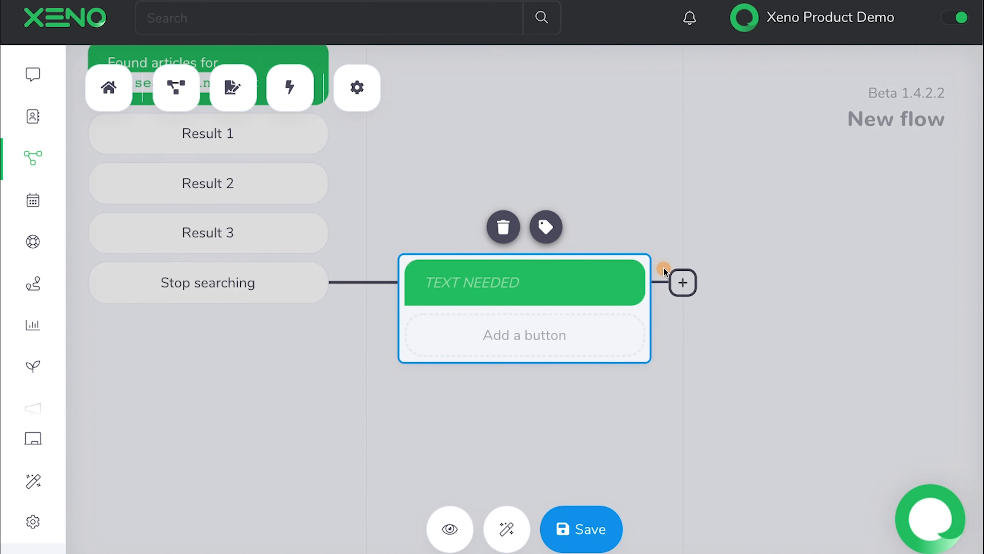
left_click(564, 287)
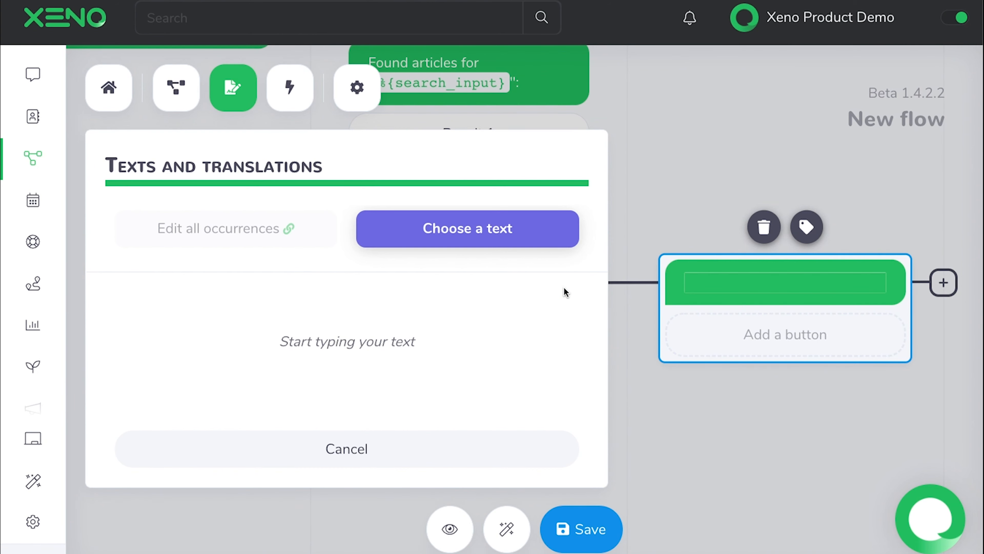
type("Have you found the answer to your question?")
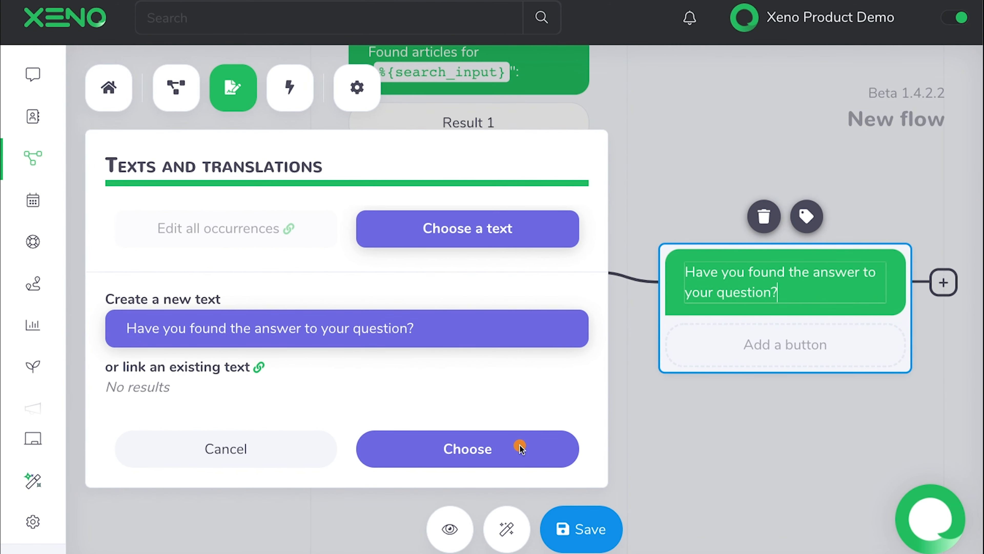
left_click(522, 446)
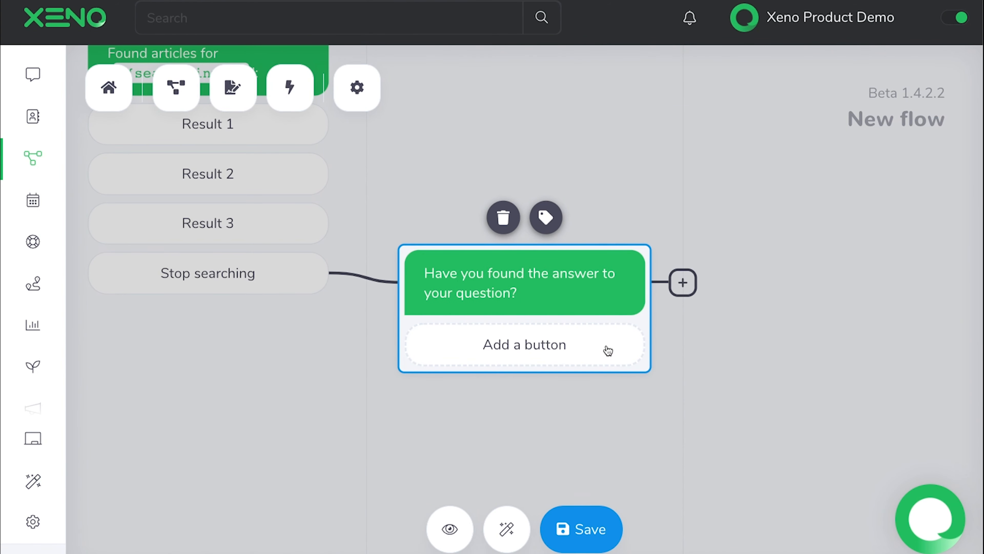
Add two standard buttons, Yes and No, to the message asking whether the answer was found
left_click(608, 350)
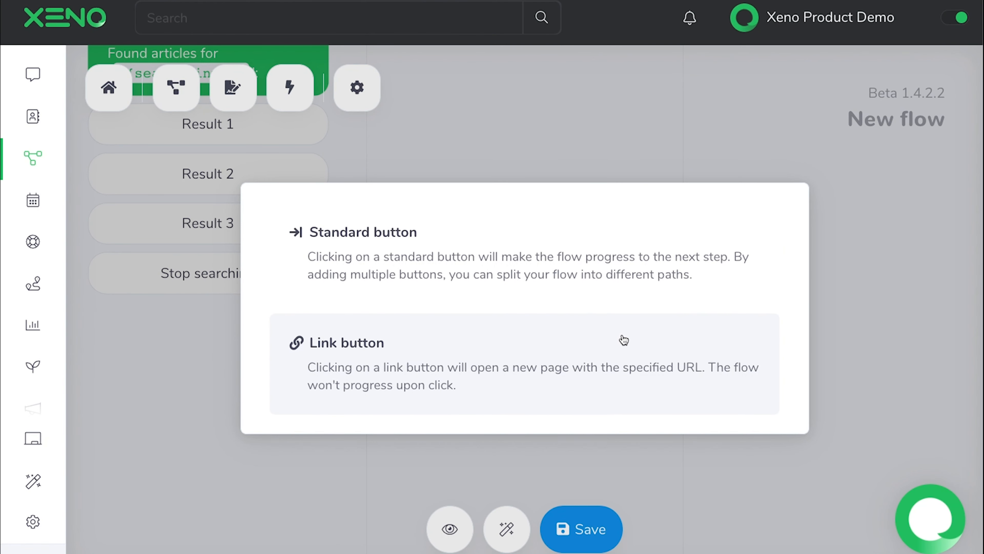
left_click(630, 296)
left_click(572, 340)
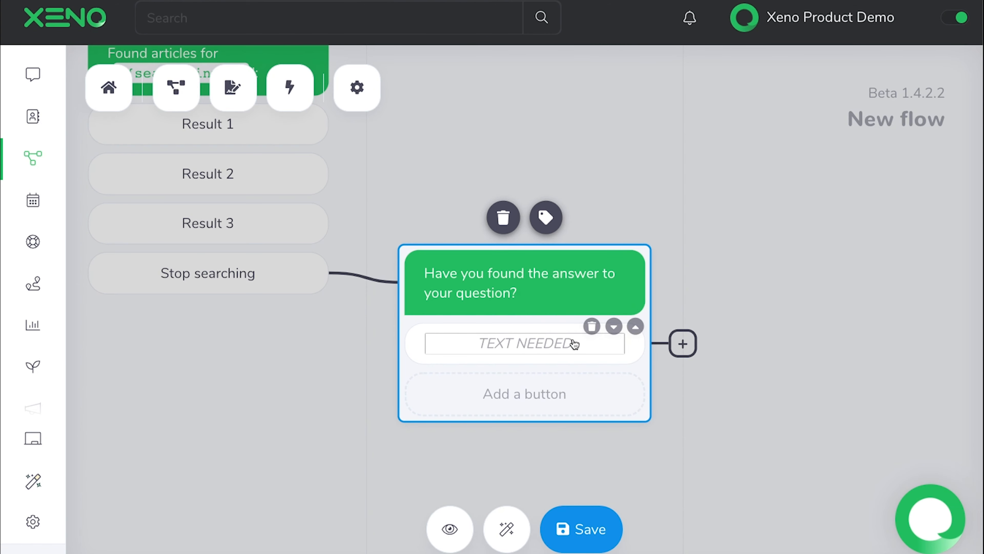
type("Ye")
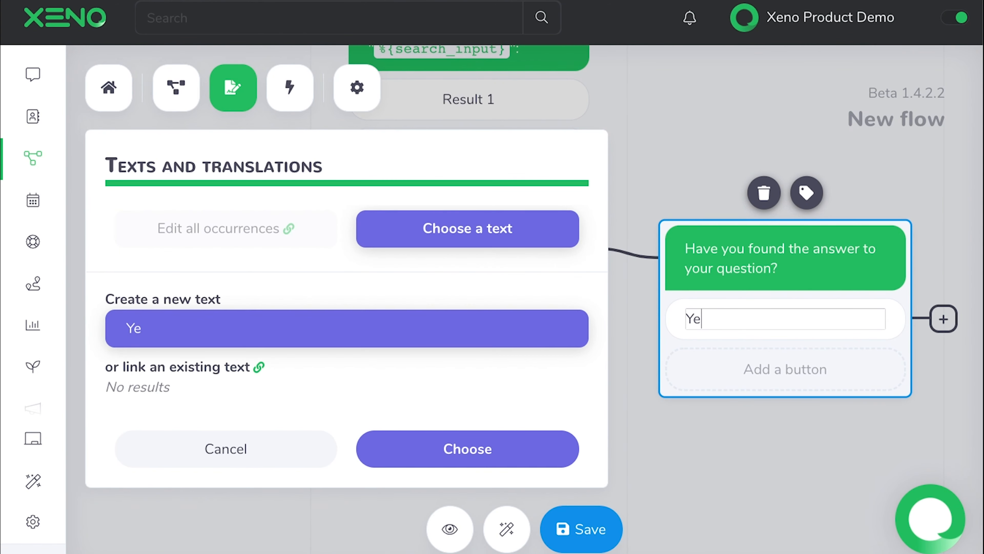
type("s")
key("Return")
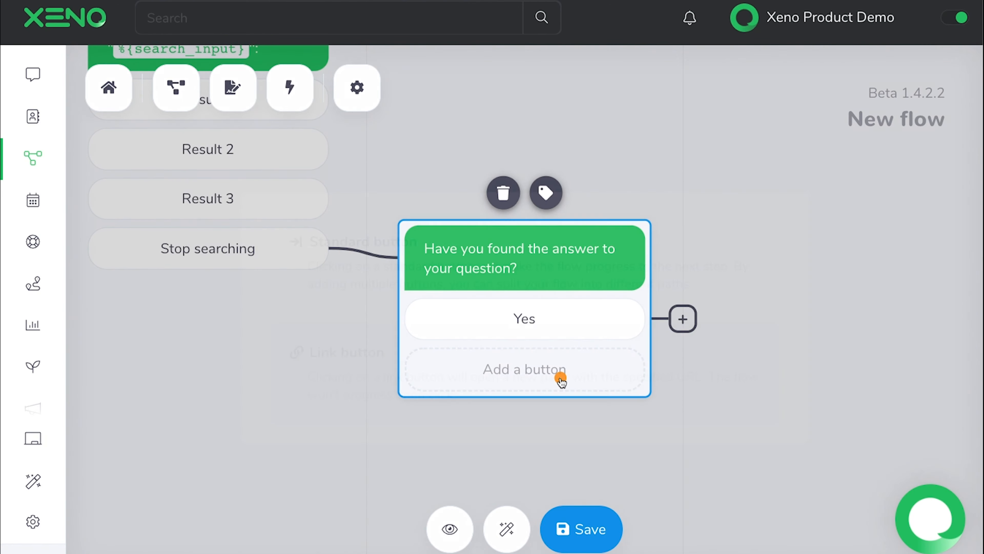
left_click(562, 375)
left_click(564, 290)
left_click(555, 365)
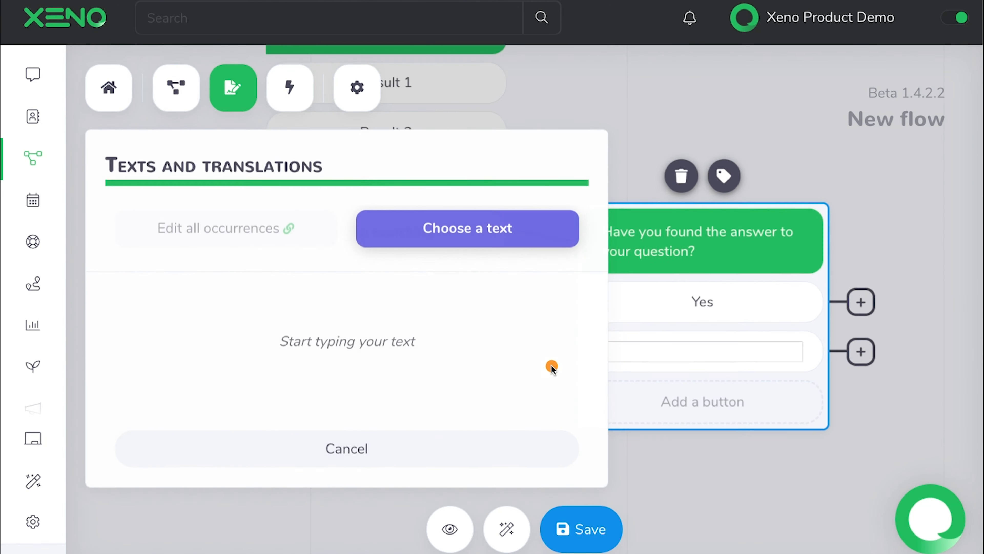
type("No")
key("Return")
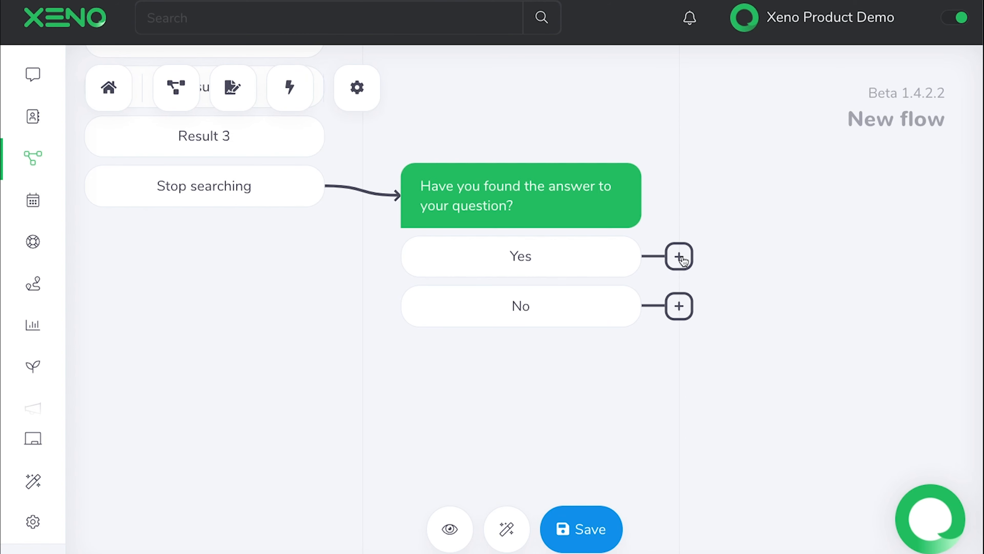
Add a Message step after the Yes button with the text "Thank you for contacting us! Have a good day!"
left_click(680, 257)
mouse_move(684, 274)
left_click(680, 272)
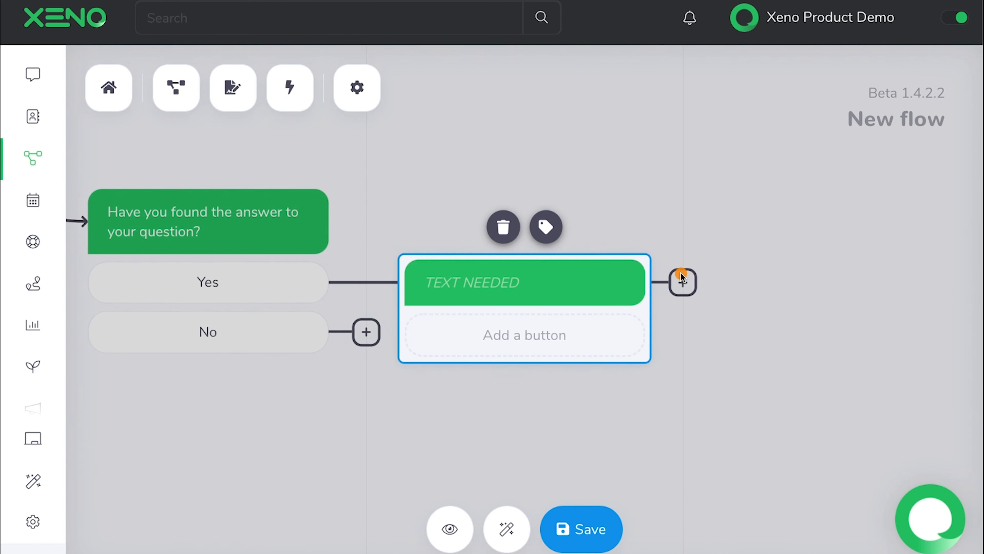
left_click(597, 285)
type("Thank you for contacting us! Have a good day!")
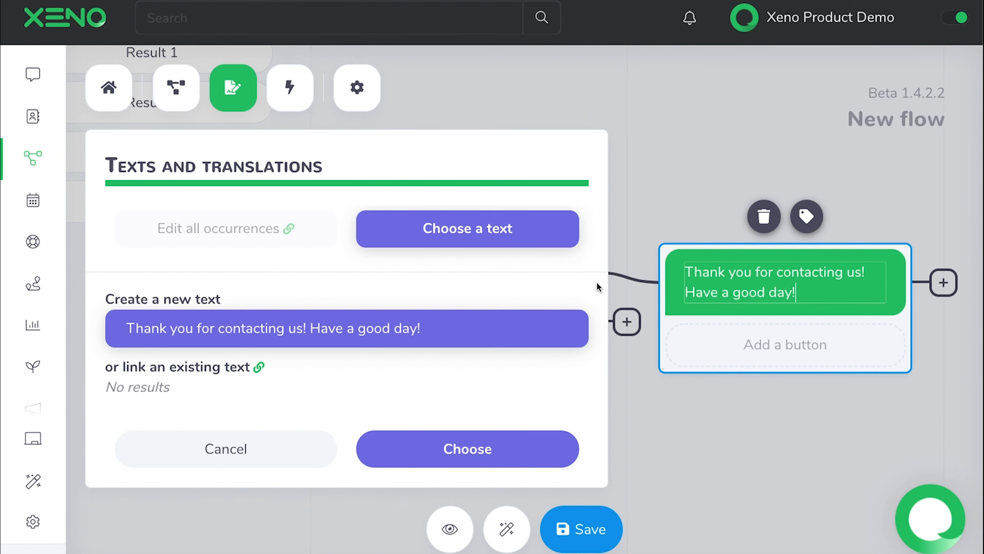
left_click(527, 446)
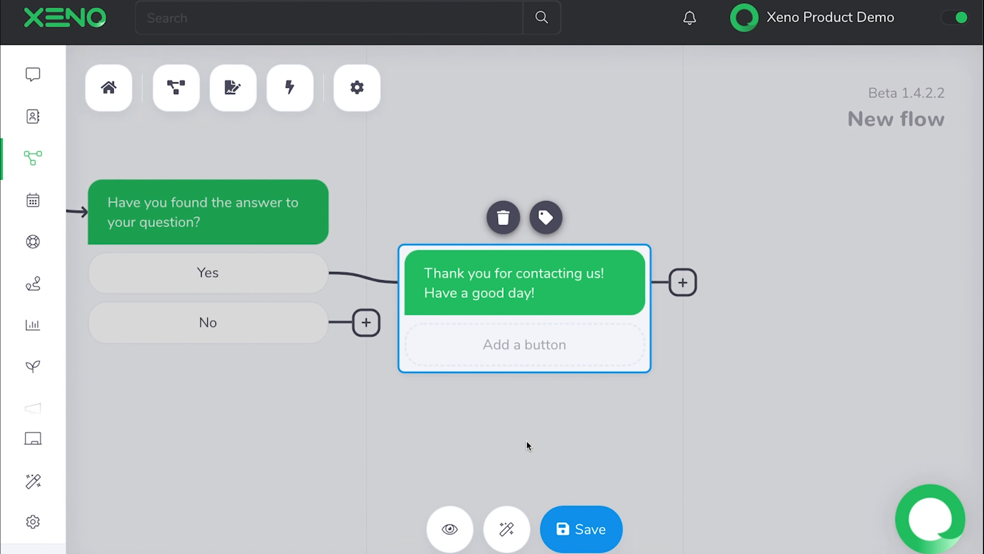
Add a Close conversation stop step after the "Thank you for contacting us! Have a good day!" message
left_click(683, 282)
left_click(325, 354)
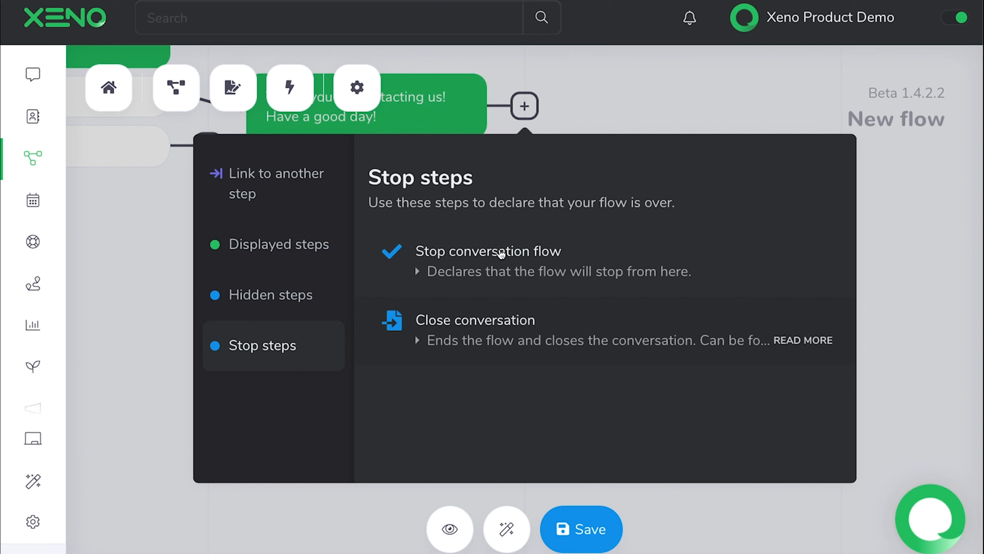
left_click(637, 319)
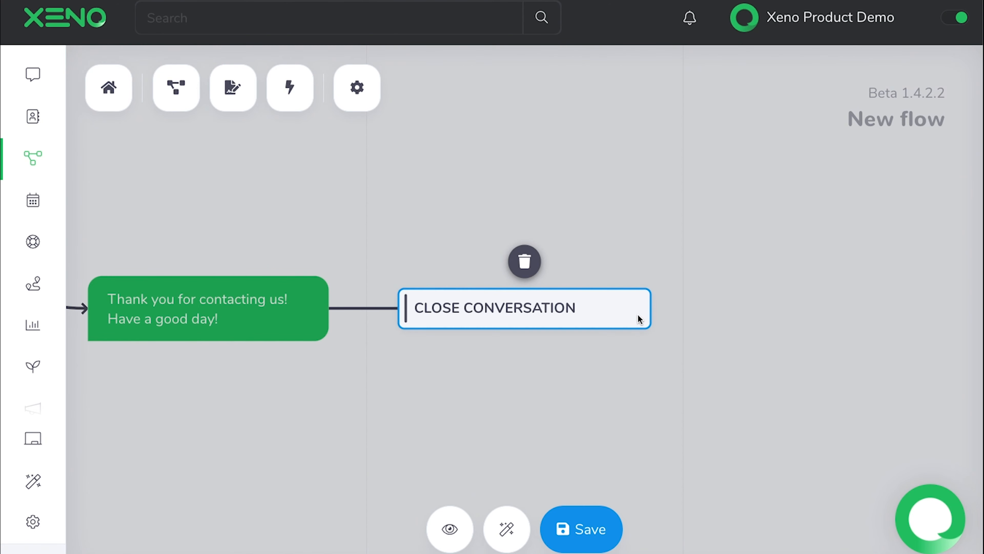
Add a Message step after the No button with the text "Hold on, we're looking for a member of our team to attend to you."
left_click(273, 286)
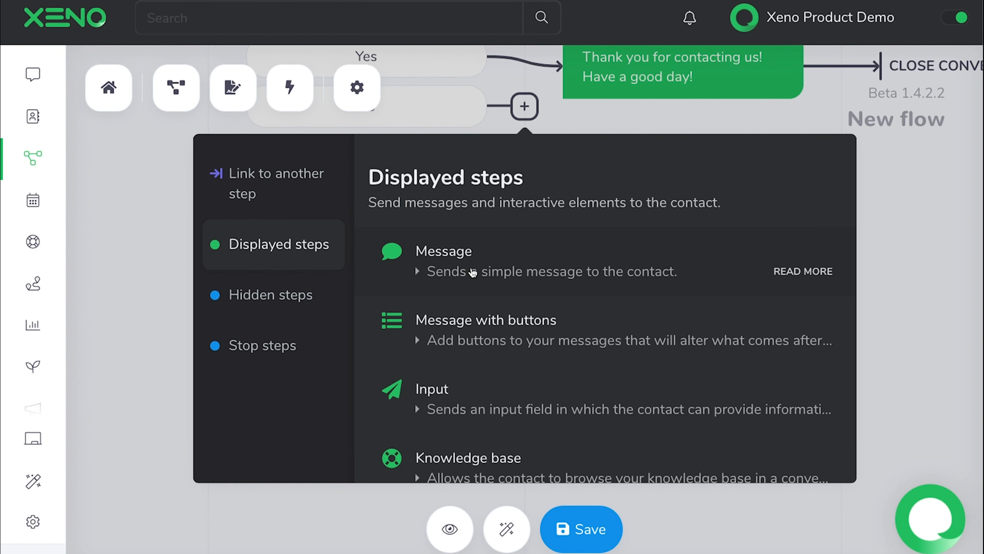
left_click(471, 271)
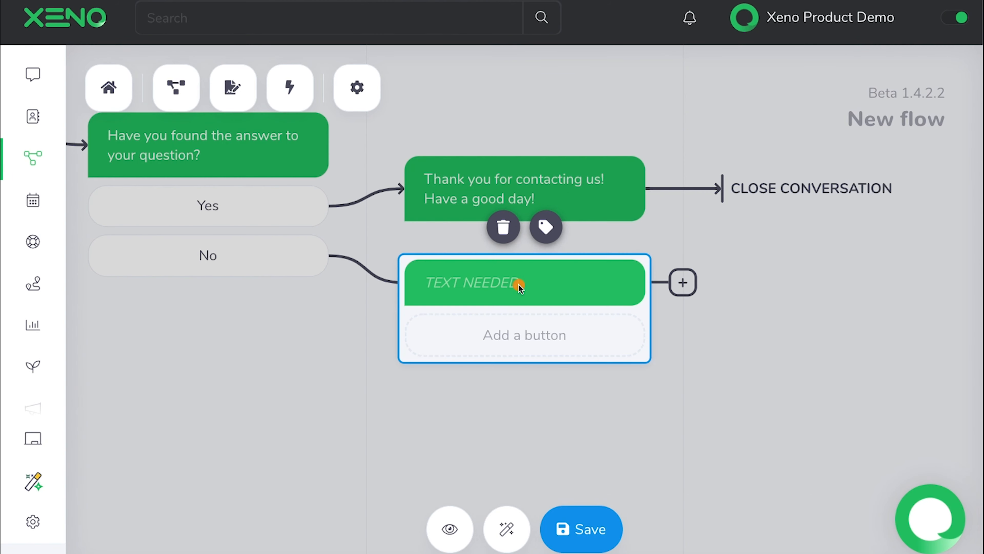
left_click(507, 285)
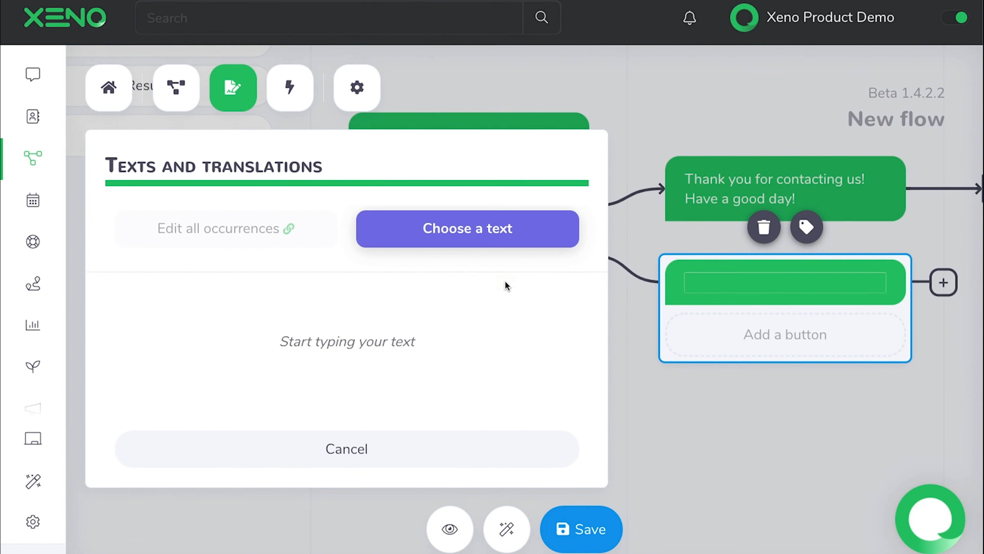
type("Hold on, we’re looking for a member of our team to attend to you.")
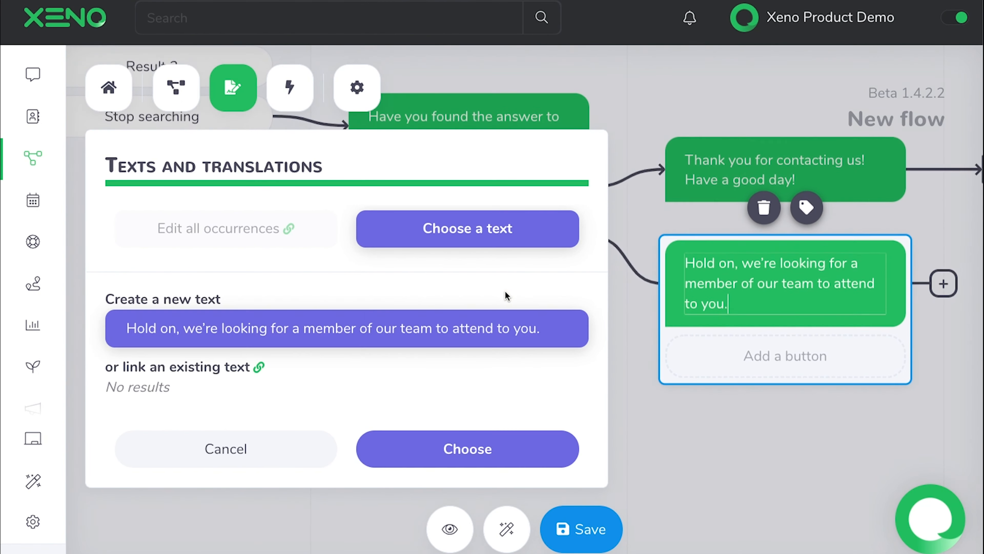
left_click(502, 450)
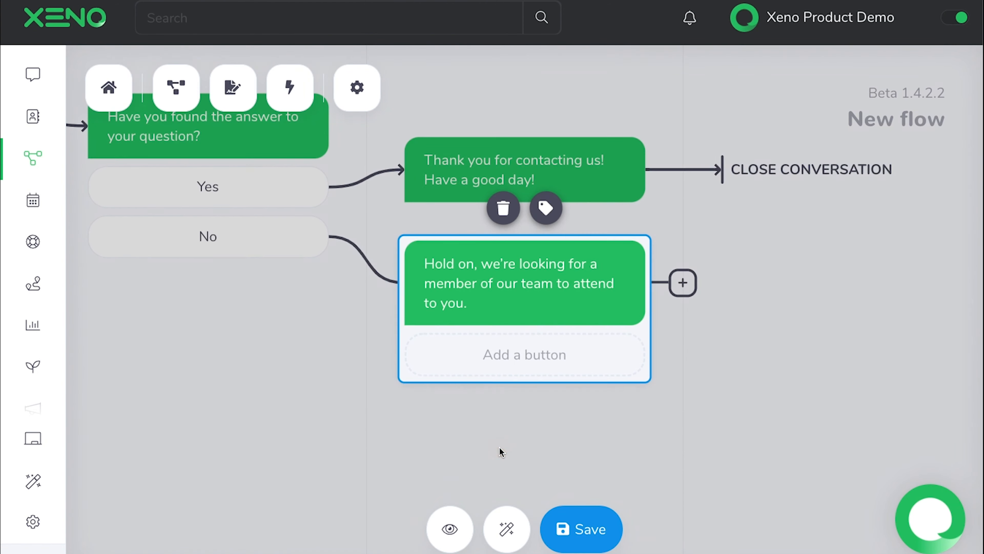
Add a hidden Request human assistance step after the message about looking for a team member
left_click(681, 287)
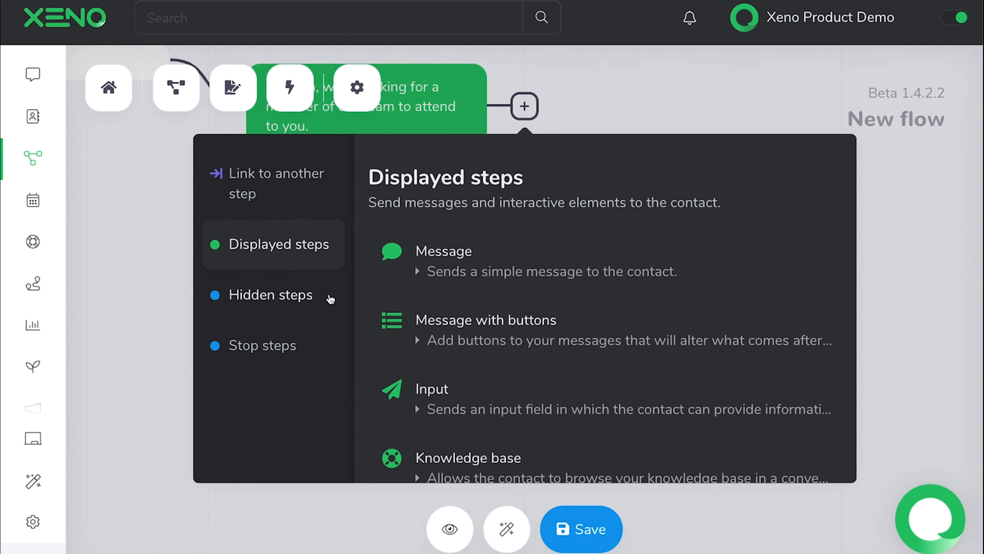
left_click(309, 308)
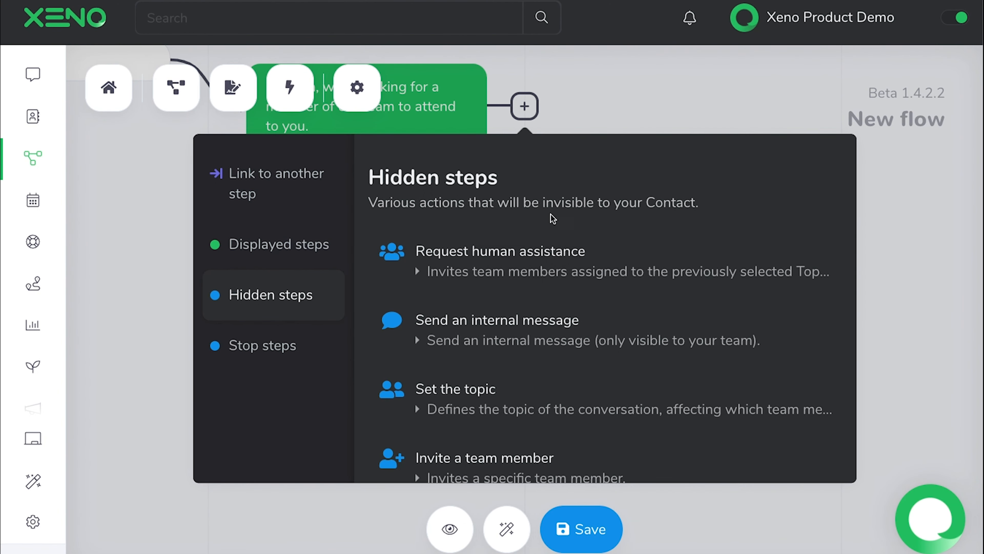
left_click(739, 291)
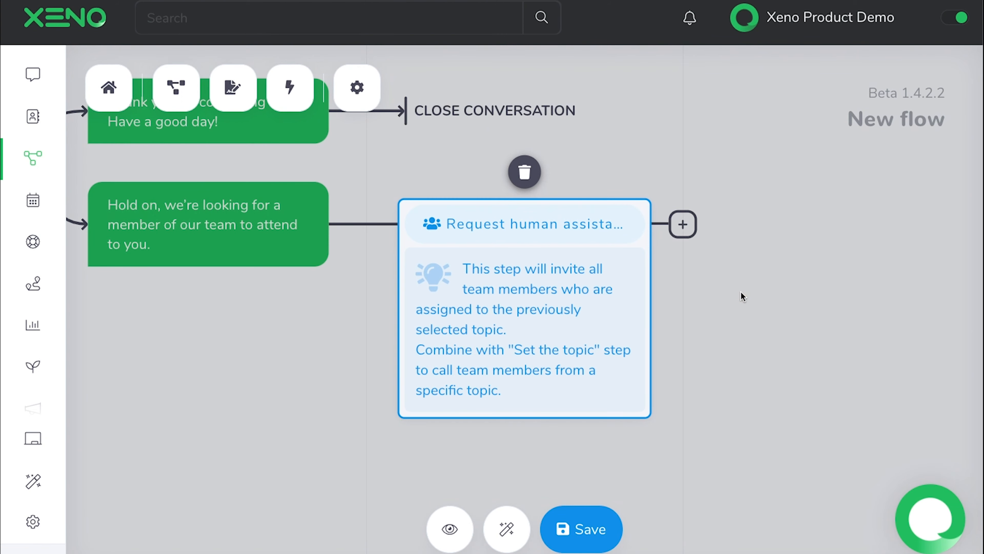
Add a Stop conversation flow step after the human assistance request and save the flow
left_click(684, 223)
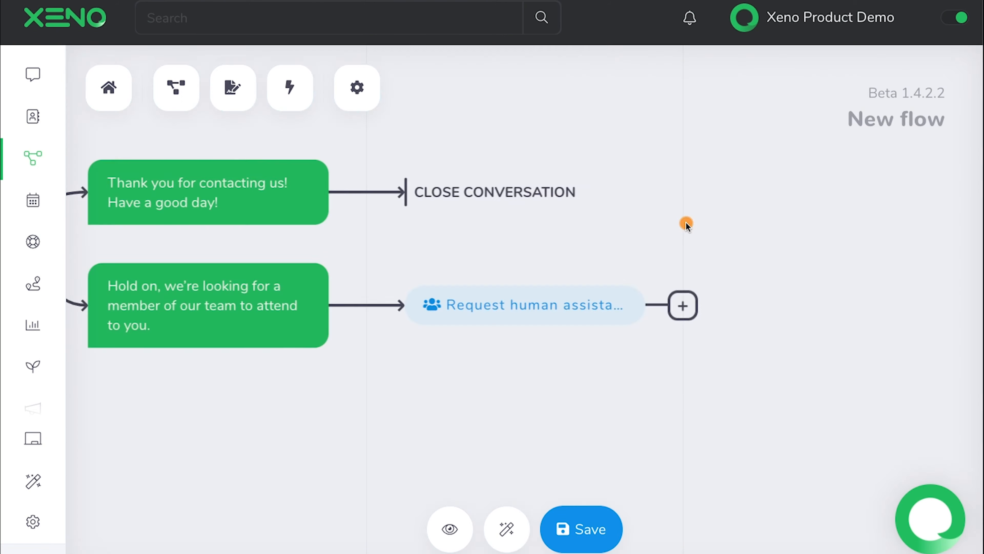
left_click(312, 347)
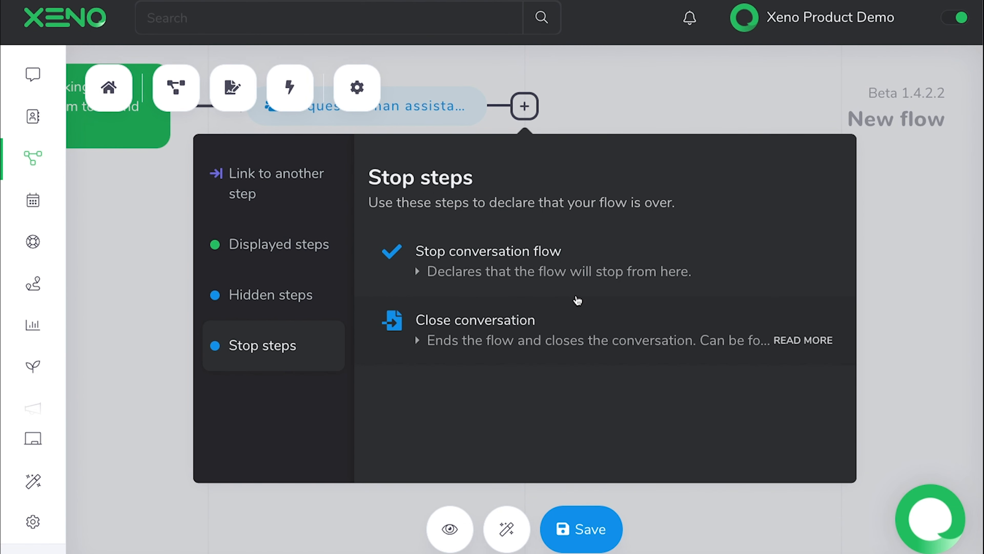
left_click(586, 276)
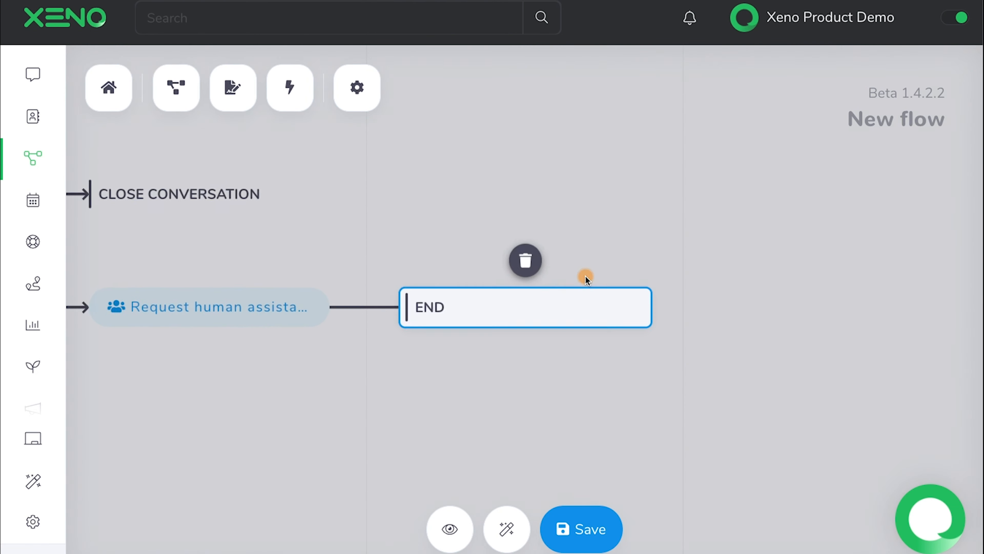
left_click(598, 524)
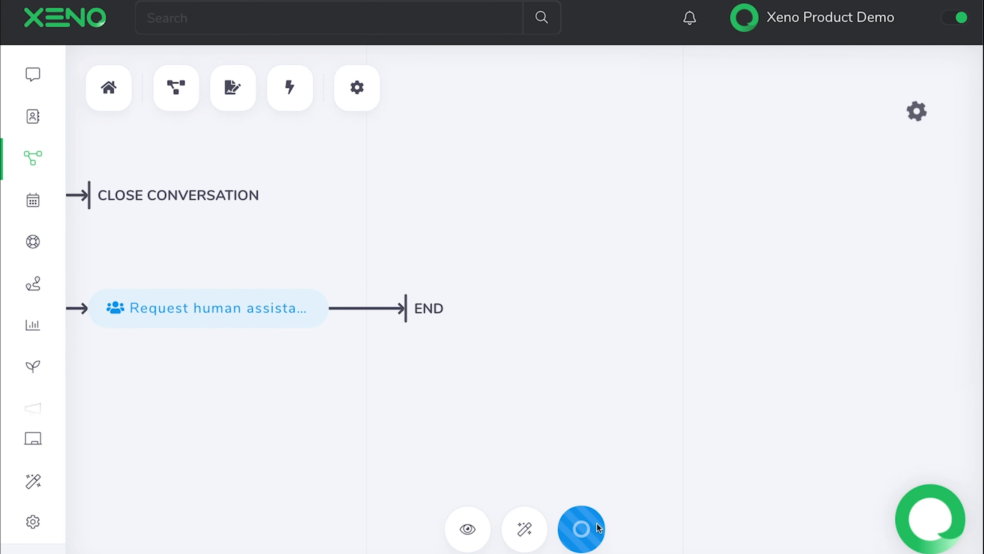
Show the entire flow and start testing it, answering Yes to the existing customer question
left_click(478, 535)
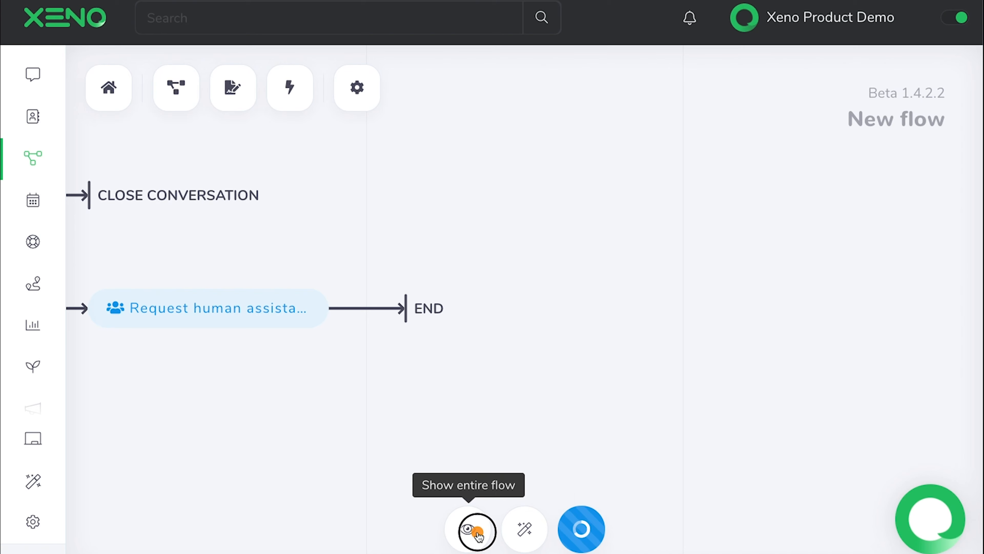
left_click(588, 519)
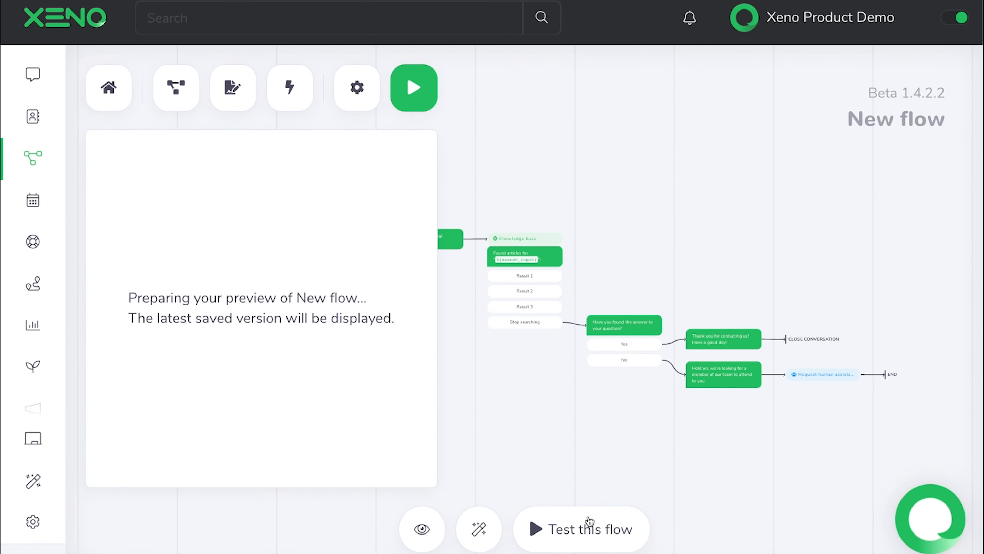
left_click(285, 449)
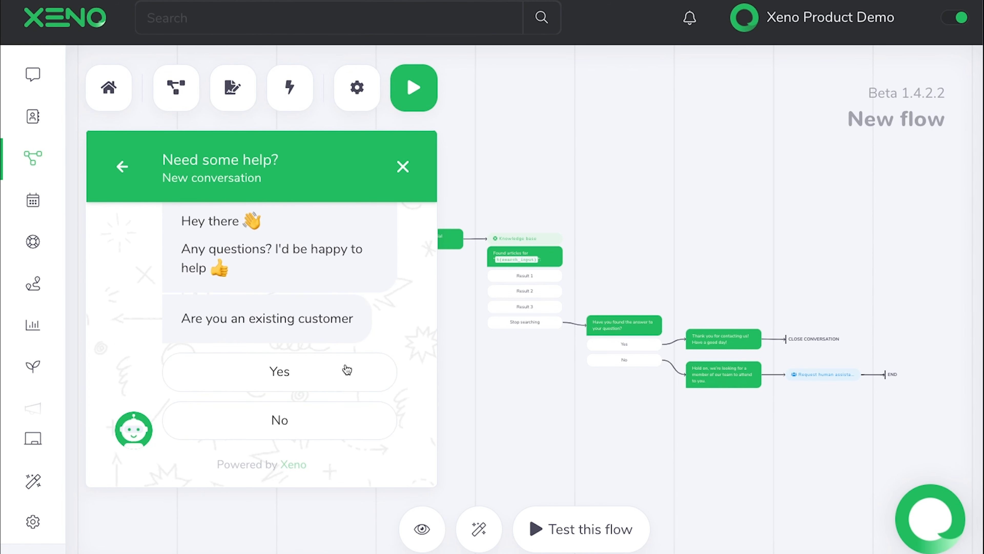
left_click(345, 372)
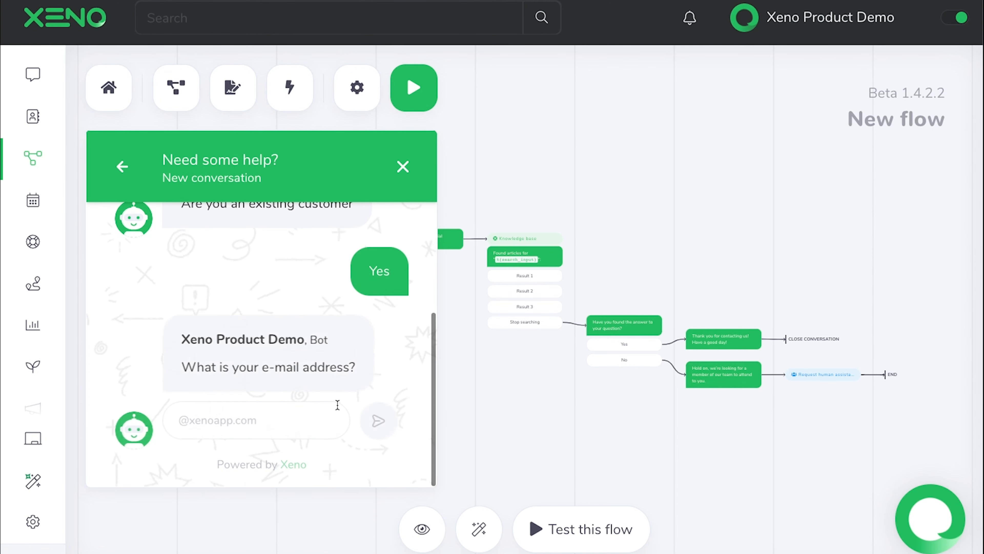
Enter the contact's e-mail in the test conversation, choose the General topic and close the preview
left_click(316, 410)
type("shiela")
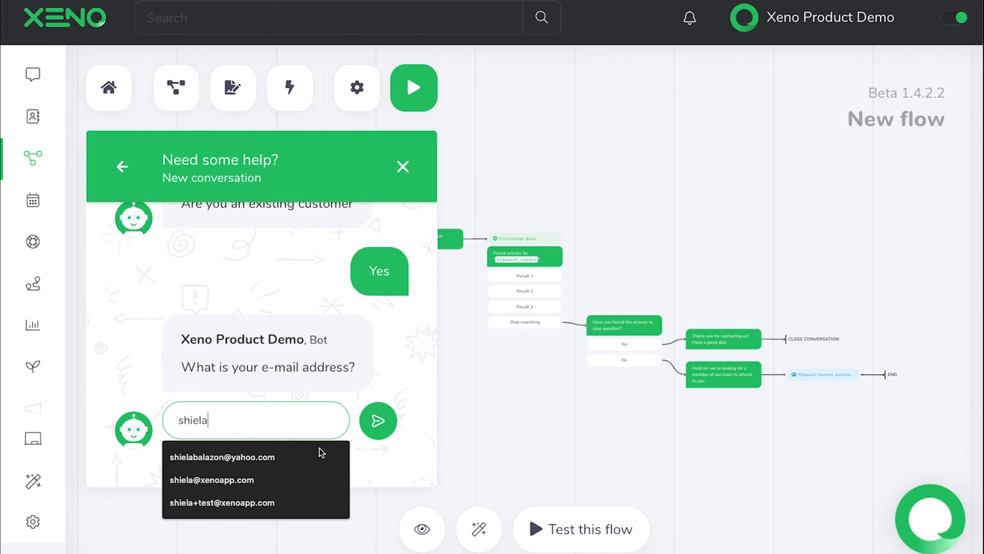
left_click(212, 479)
left_click(379, 421)
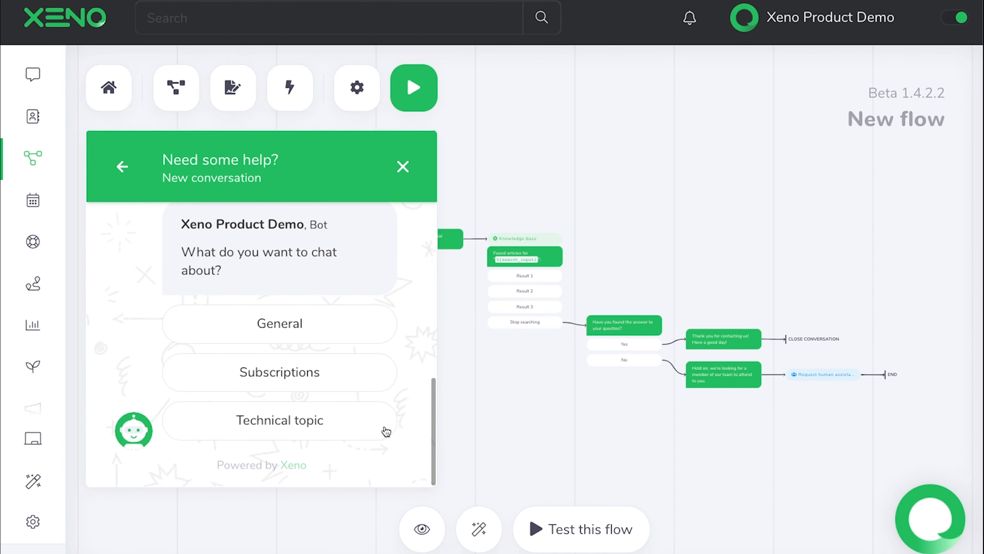
left_click(354, 326)
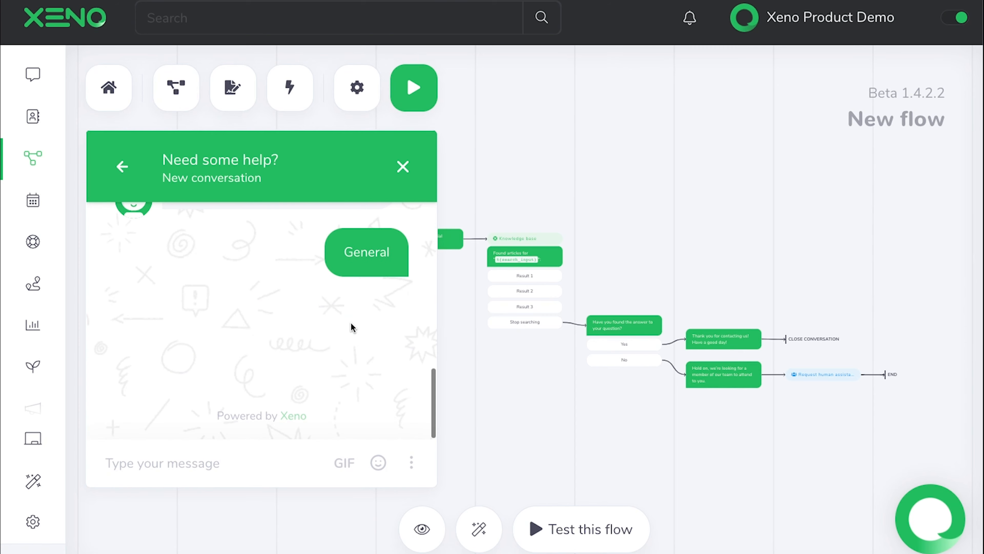
left_click(403, 165)
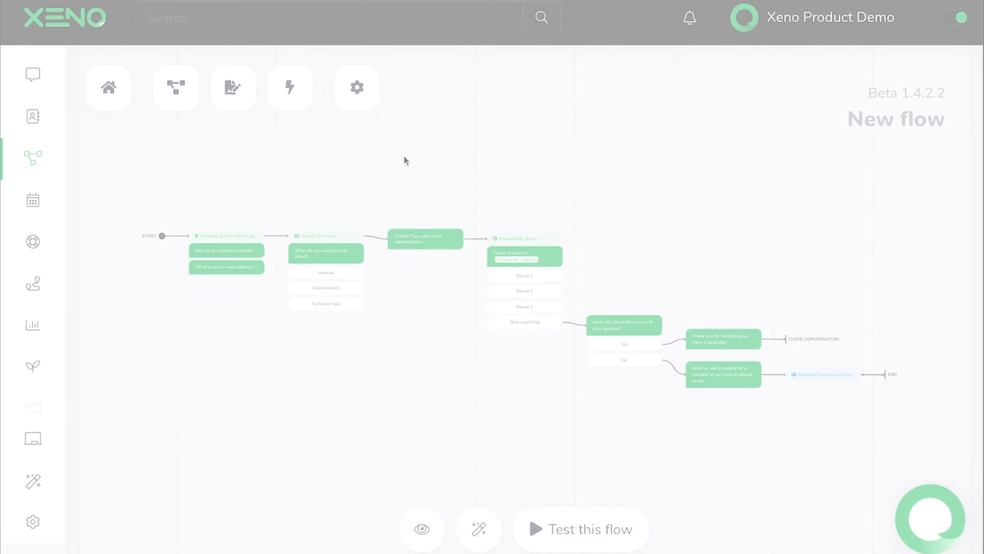
Rename the flow as My Flow in the list of your flows
left_click(183, 96)
left_click(164, 298)
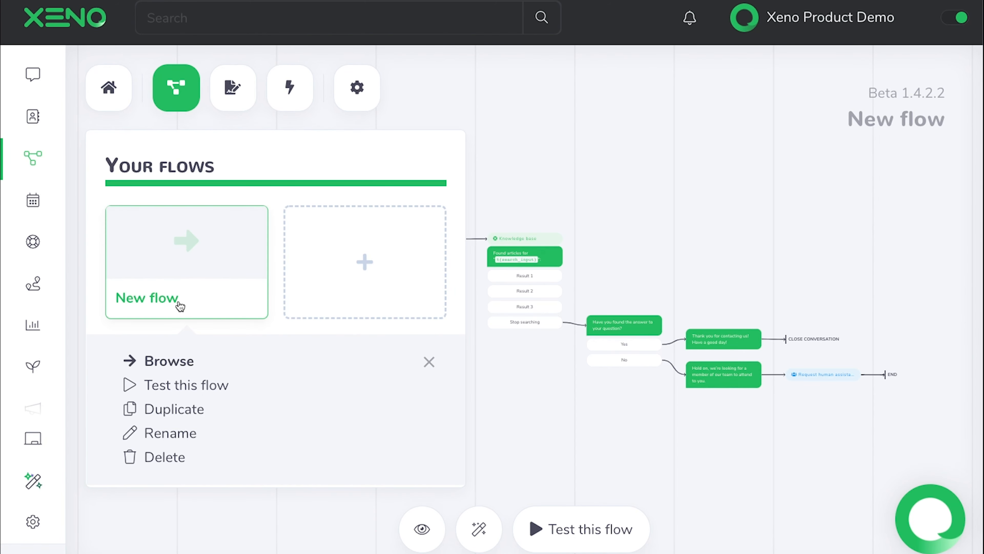
left_click(159, 433)
type("My Flow")
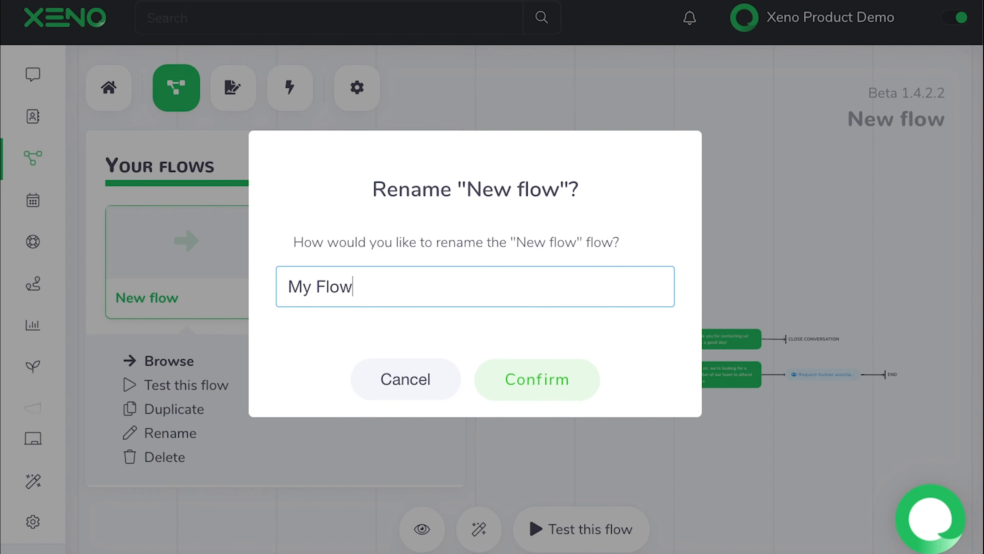
left_click(527, 388)
scroll(238, 412, "down", 3)
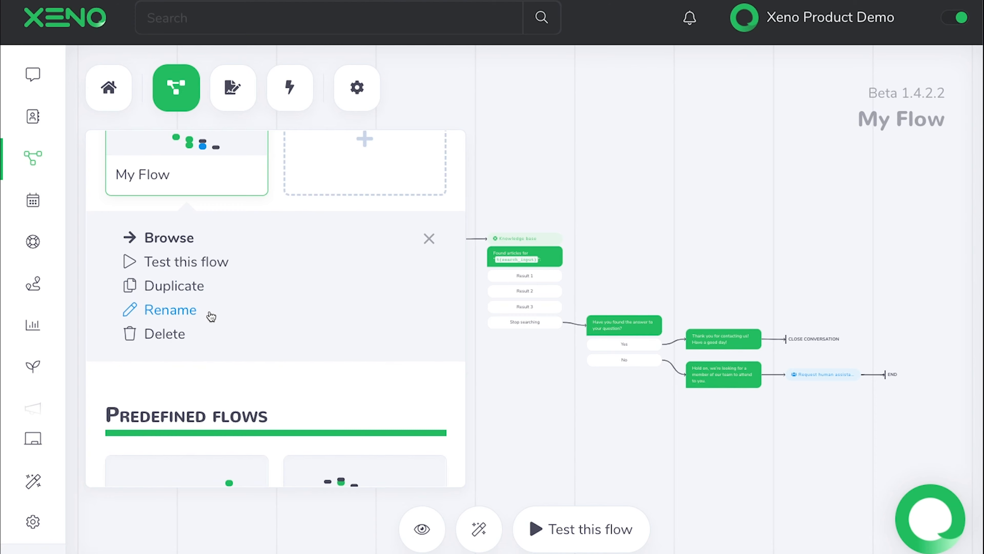
scroll(277, 258, "up", 1)
scroll(278, 257, "up", 1)
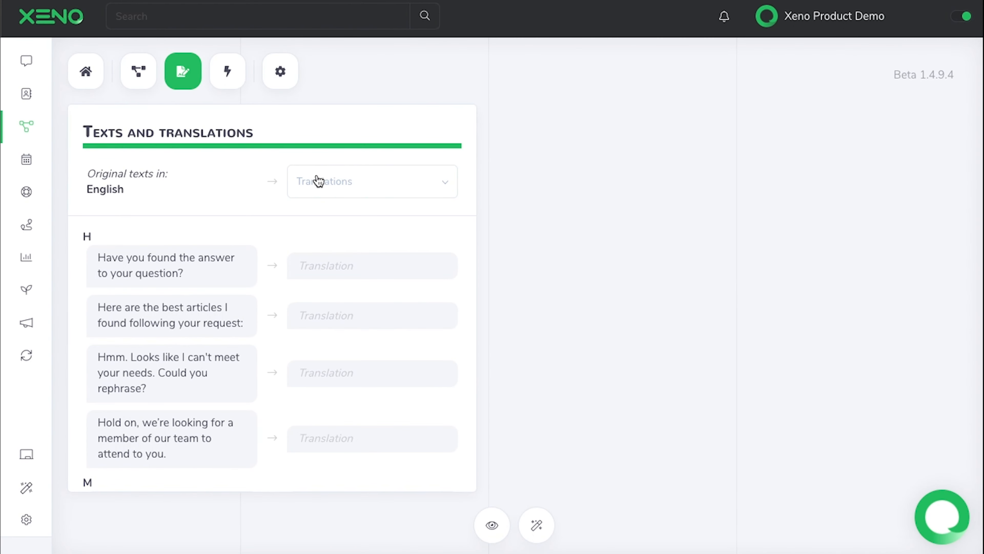
Browse the languages available for the flow texts and select Français as the translation language
left_click(327, 192)
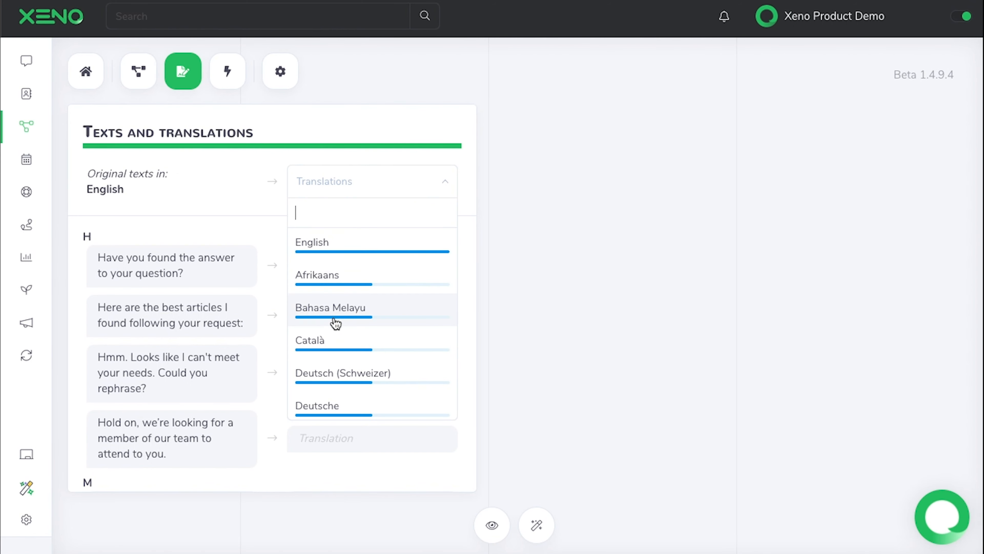
scroll(336, 322, "down", 5)
scroll(335, 323, "down", 10)
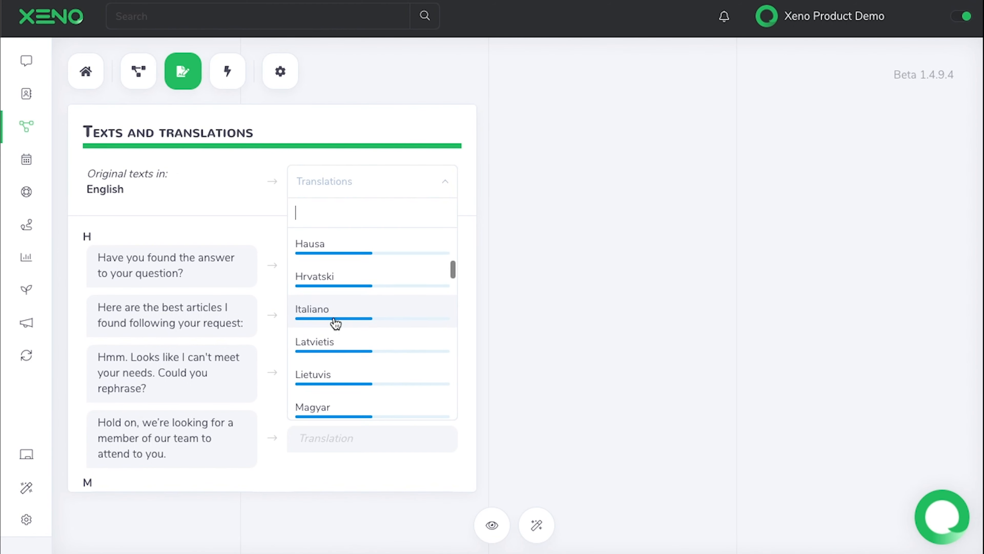
scroll(336, 323, "down", 10)
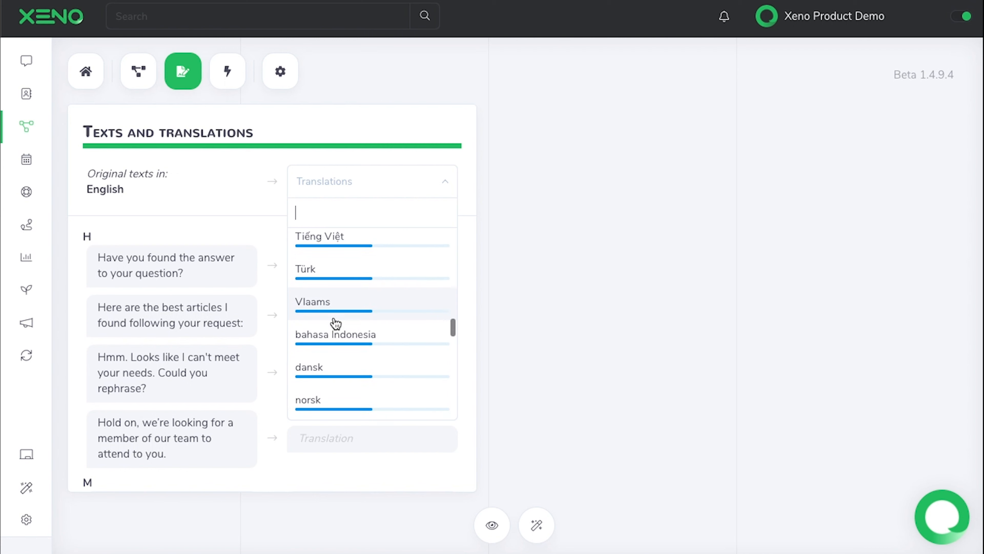
scroll(336, 323, "down", 10)
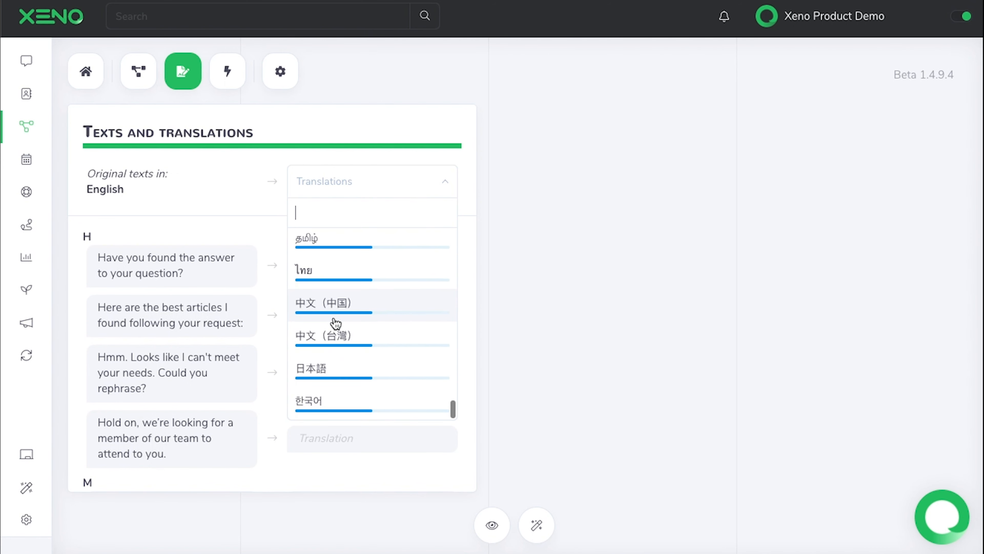
scroll(335, 323, "up", 10)
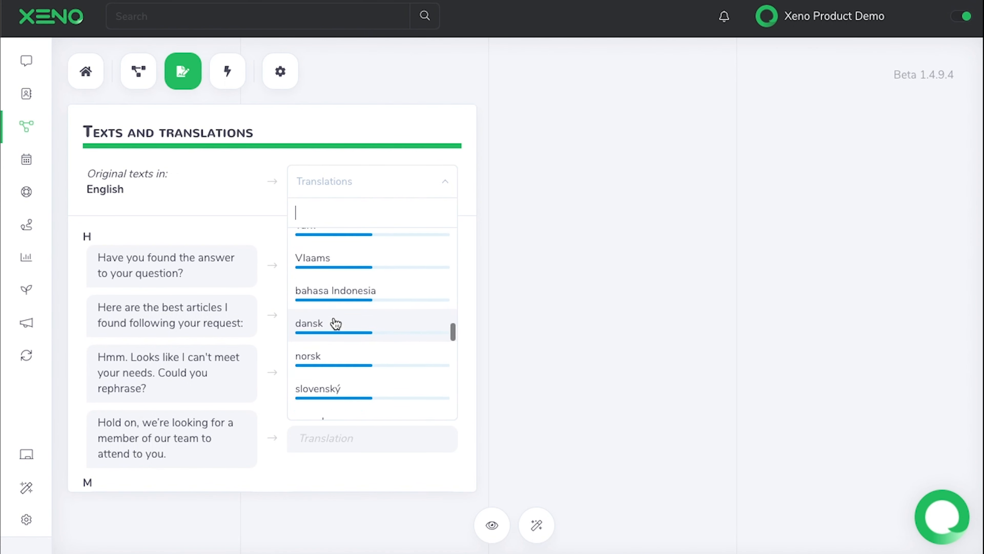
scroll(335, 323, "up", 6)
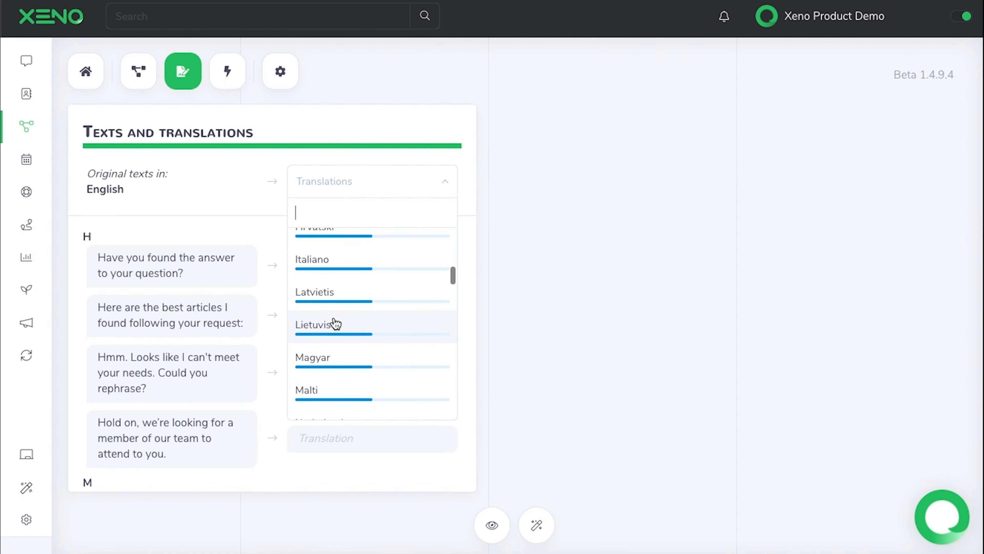
left_click(335, 323)
Fill missing French translations with "Avez-vous trouvé la réponse à votre question ?", "Un moment s'il vous plaît, nous cherchons quelqu'un pour vous aider." and "Non"
left_click(331, 265)
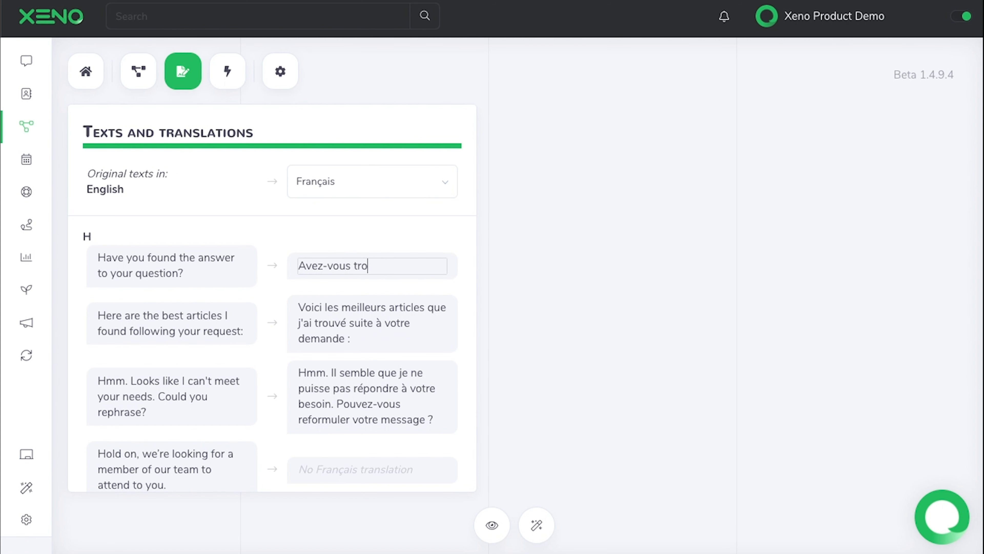
type("Avez-vous trouvé la réponse à votre question ?")
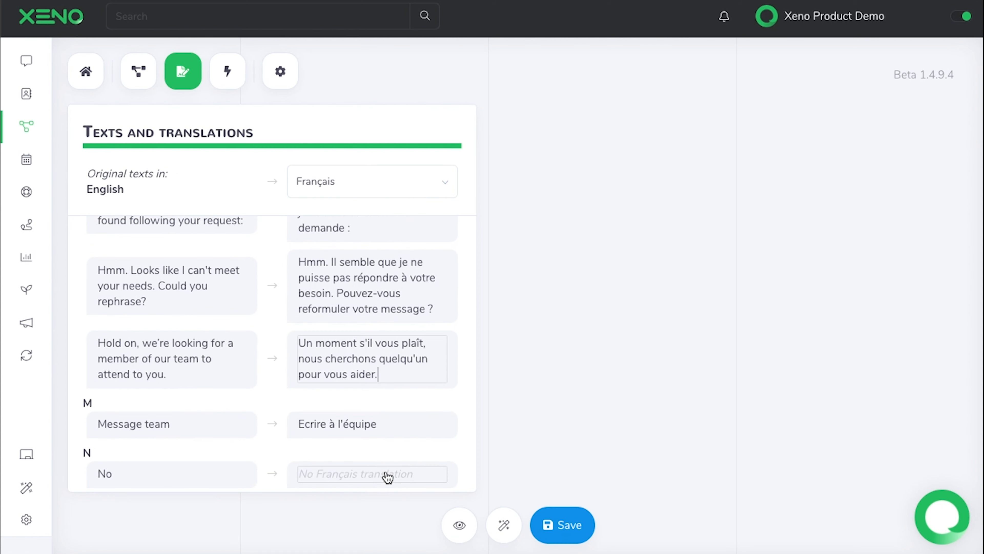
left_click(386, 472)
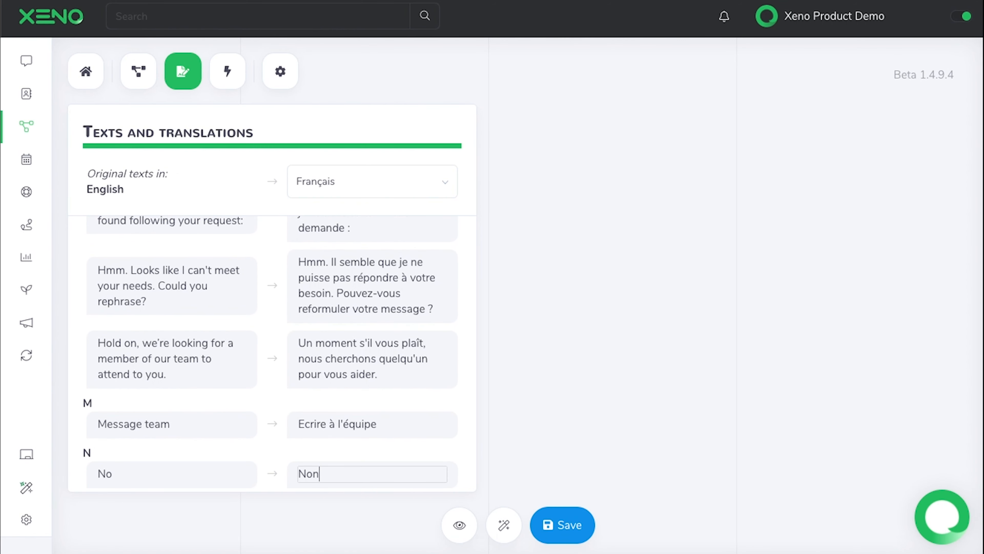
Save the French translations entered for the flow texts
scroll(382, 436, "down", 8)
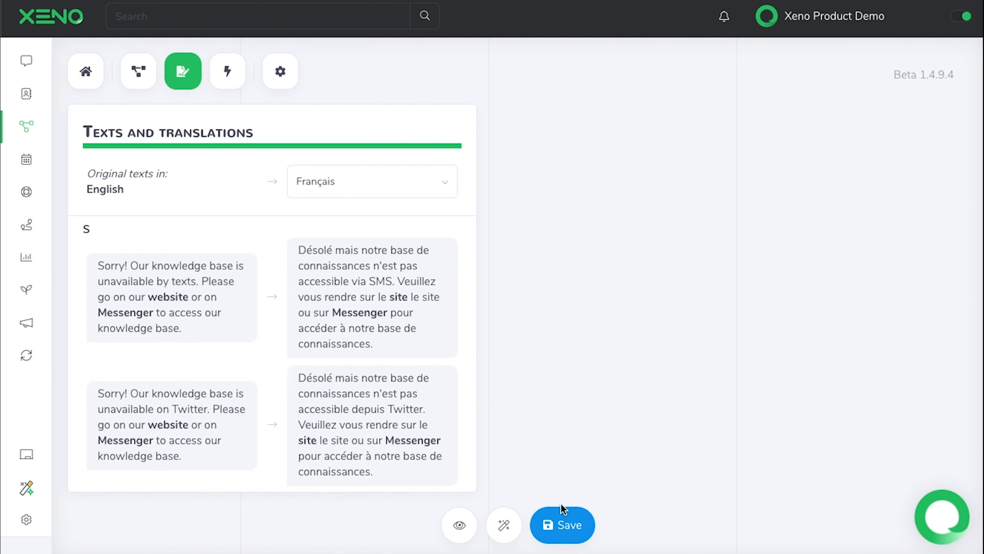
left_click(561, 517)
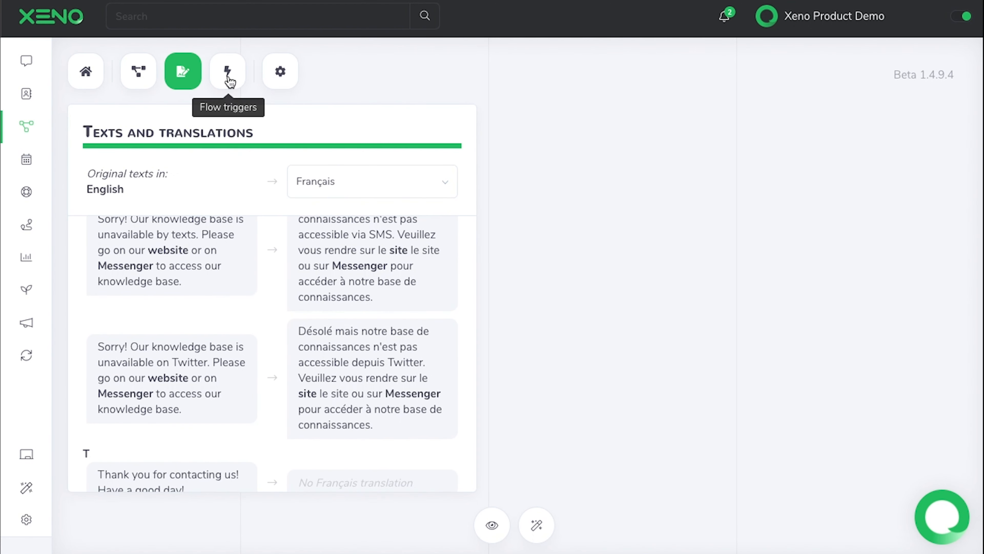
Review the flow triggers and the conditions offered for a new trigger, then discard the new trigger
left_click(228, 80)
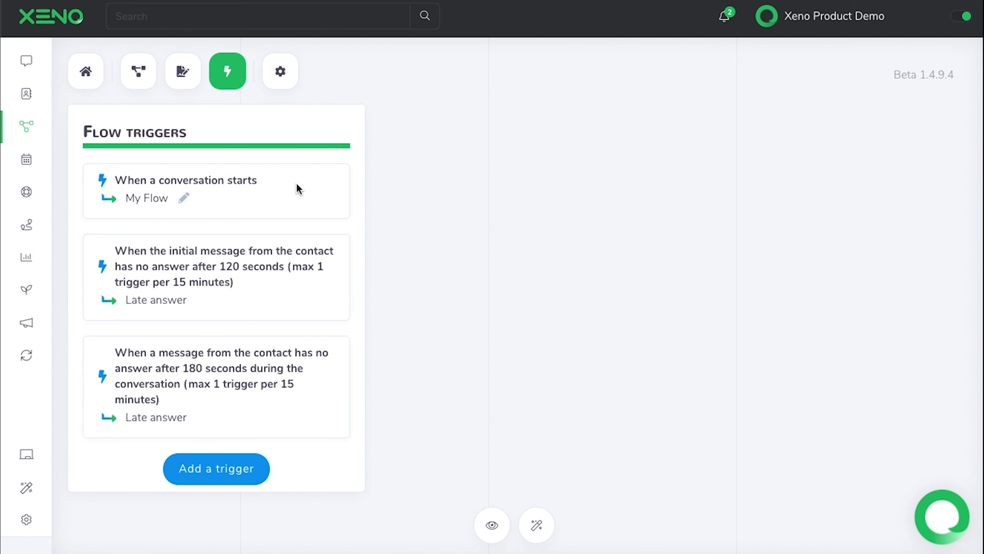
scroll(298, 189, "down", 1)
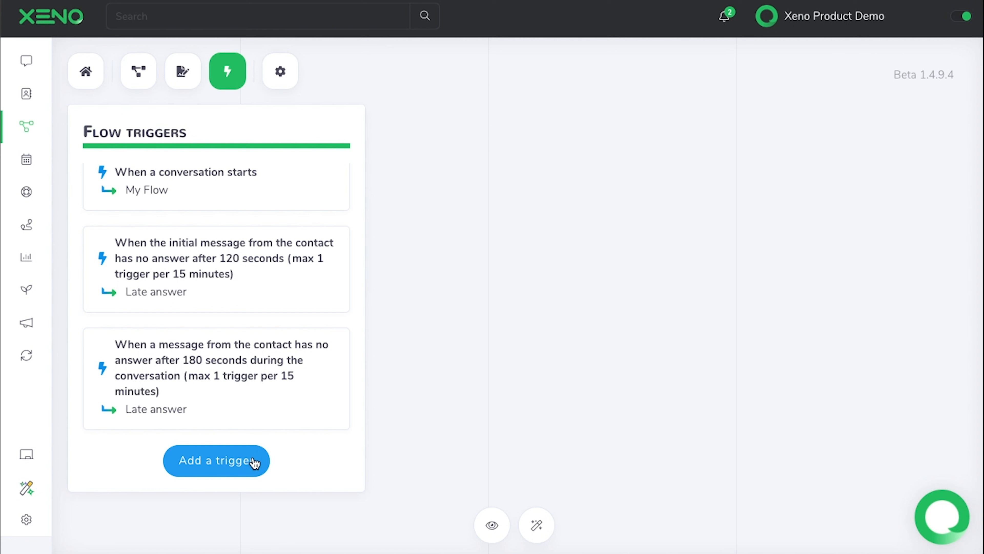
left_click(255, 461)
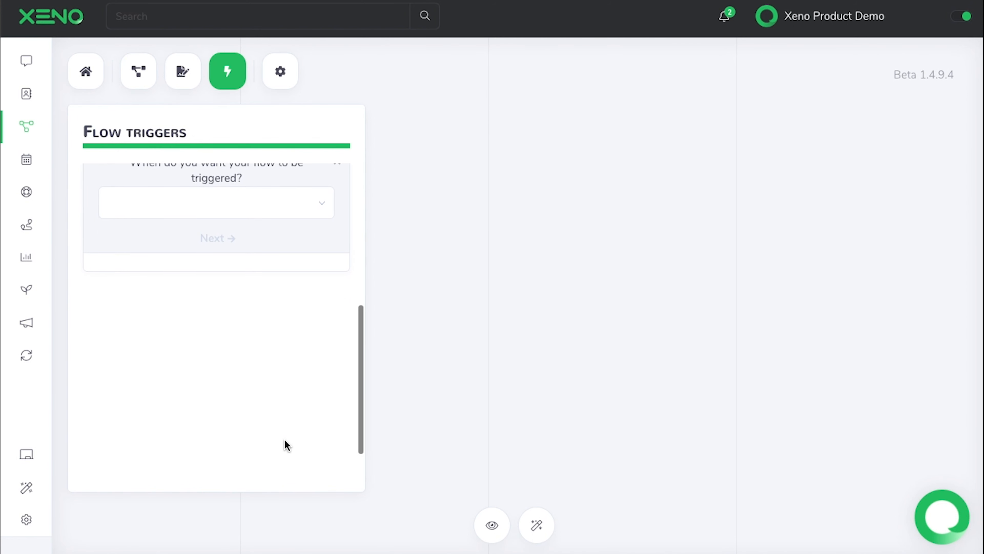
left_click(317, 228)
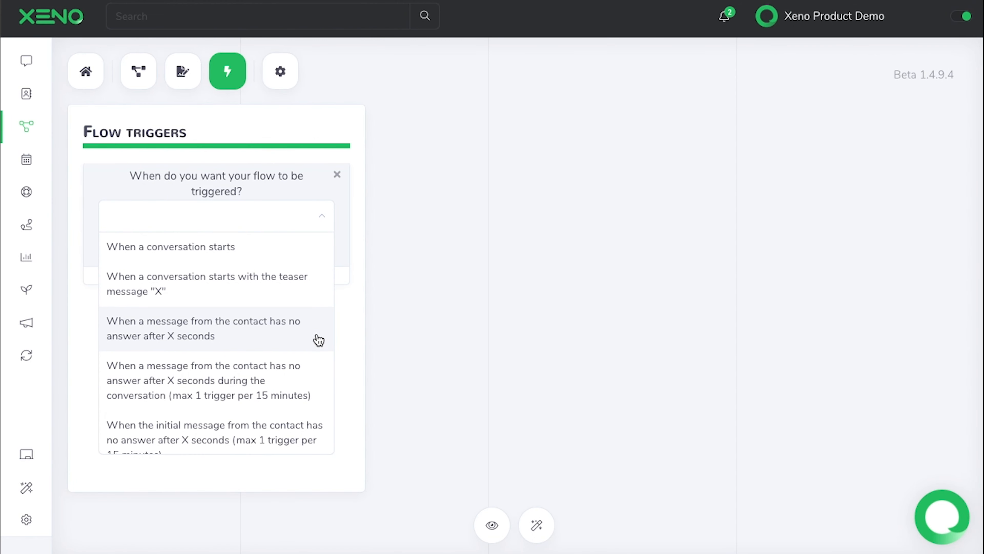
scroll(319, 341, "down", 1)
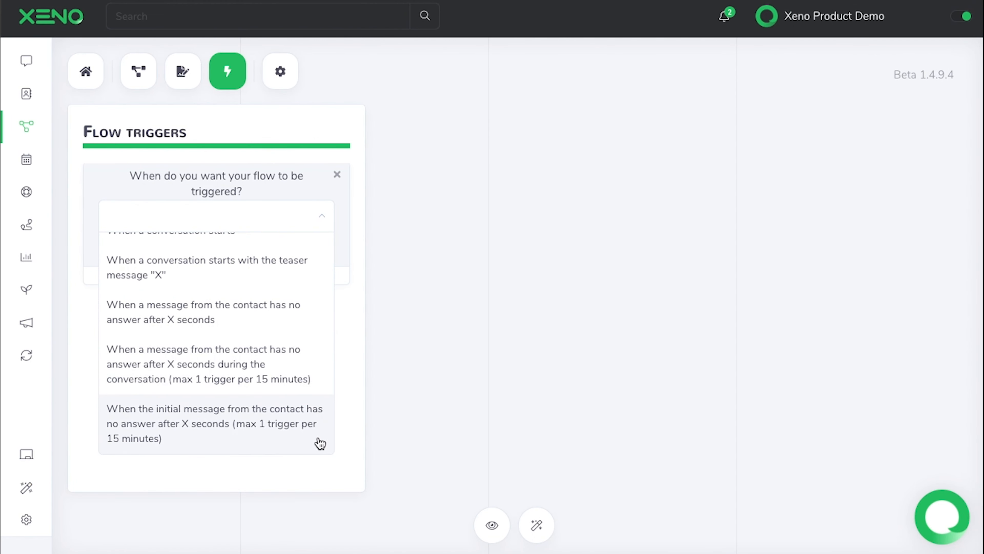
scroll(323, 243, "up", 1)
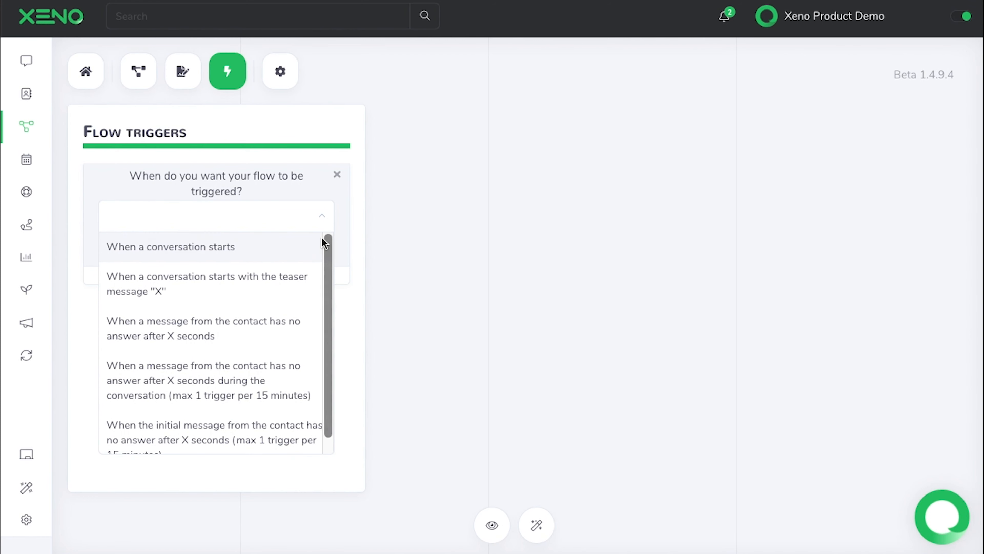
left_click(337, 175)
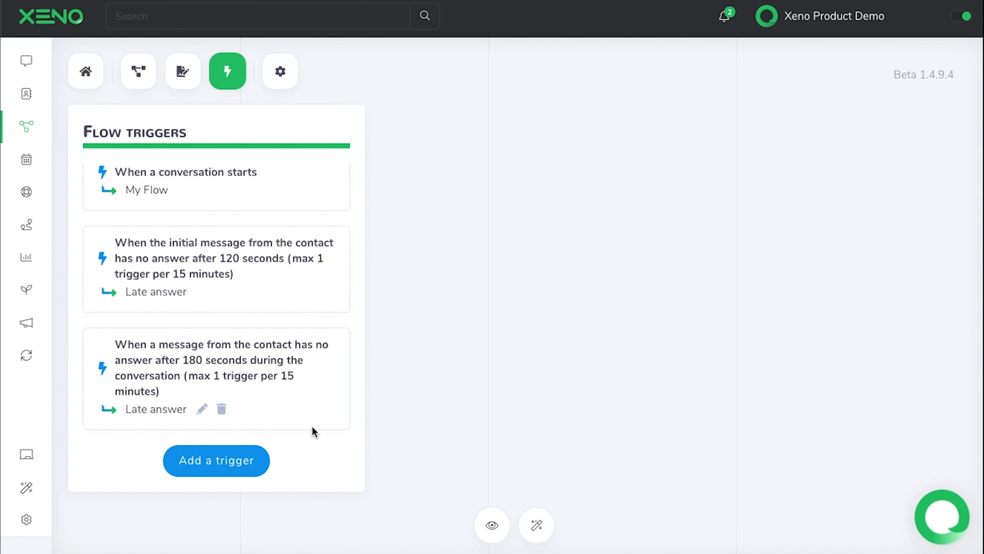
Review the conversation flow settings and read the explanations for enabling flows, detailing steps with internal messages and generating new test contacts
left_click(288, 76)
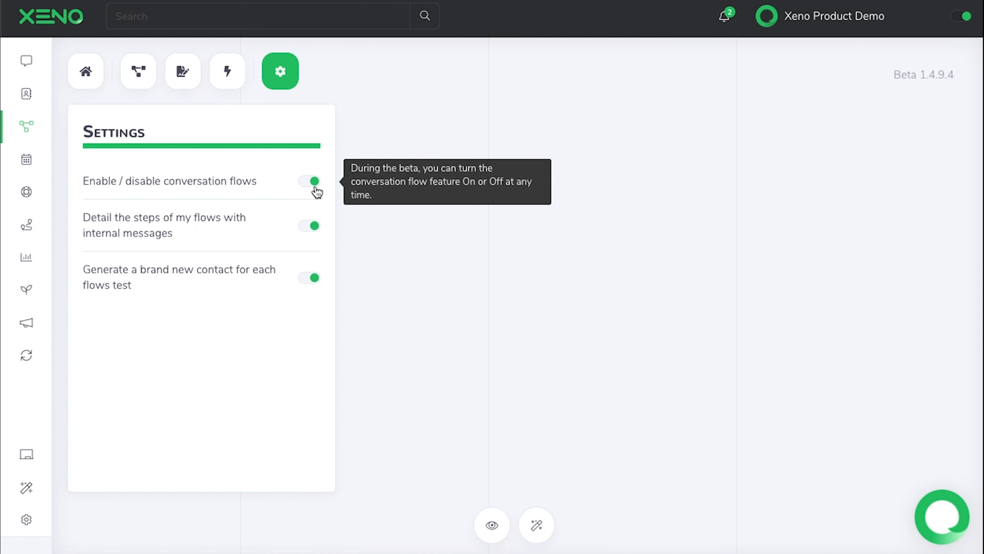
mouse_move(326, 221)
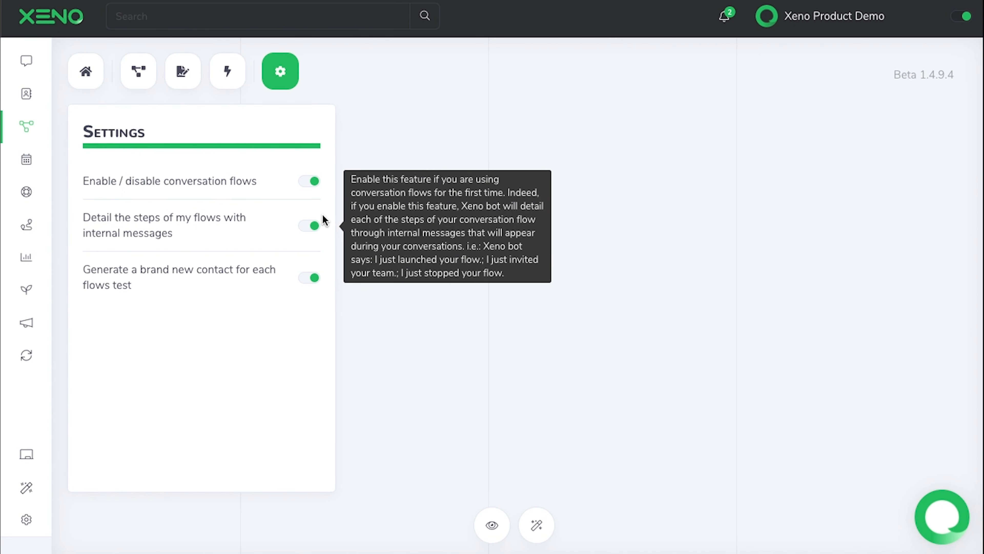
mouse_move(328, 269)
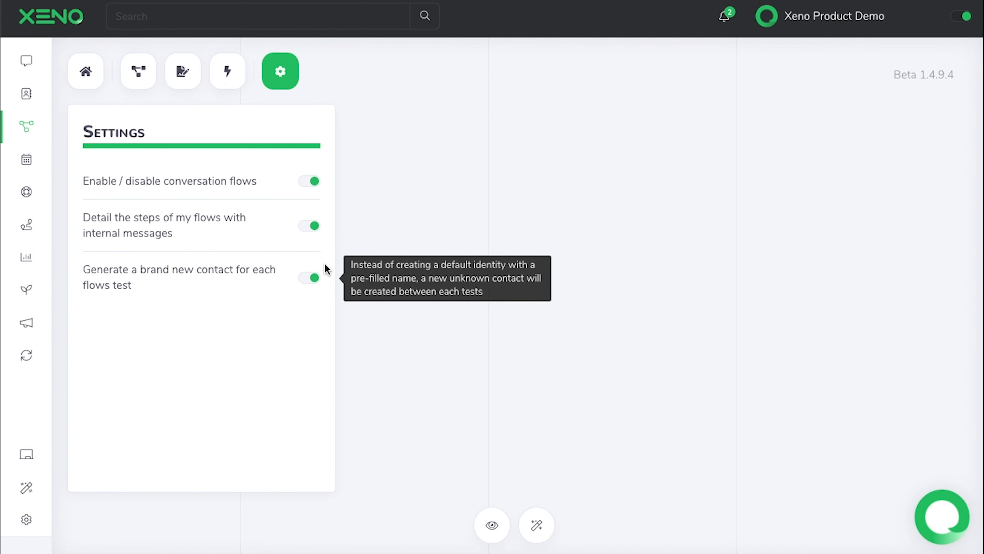
Open the Default flow from the predefined flows and show its full diagram
left_click(139, 71)
scroll(211, 372, "down", 1)
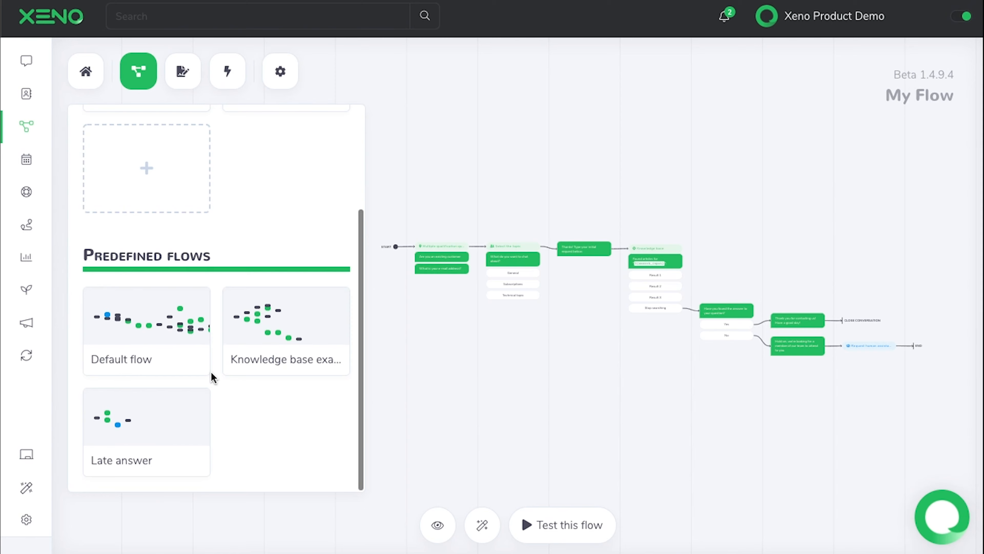
left_click(165, 330)
left_click(163, 406)
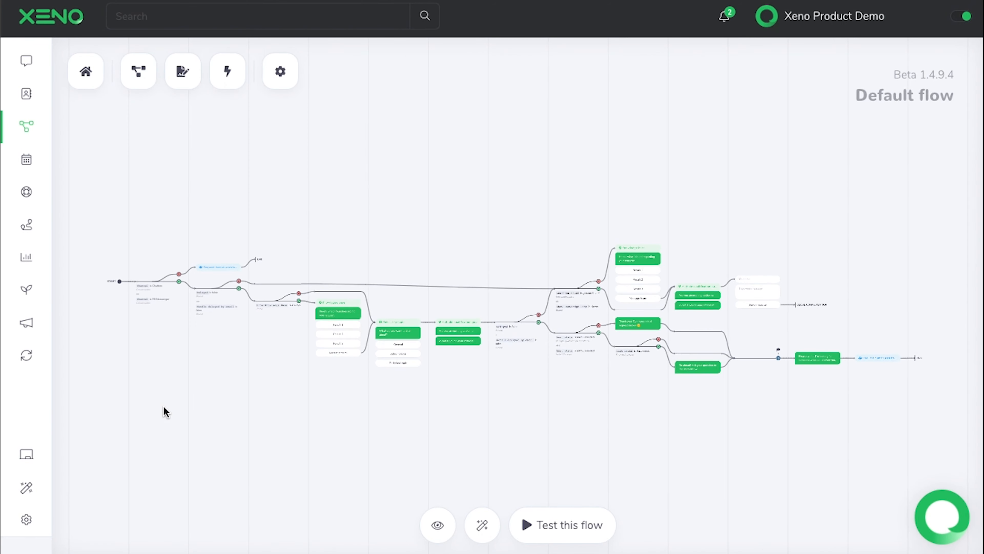
Examine the Default flow's conditions, knowledge base, topic and qualification branches through to the closing human assistance request
scroll(343, 243, "up", 3)
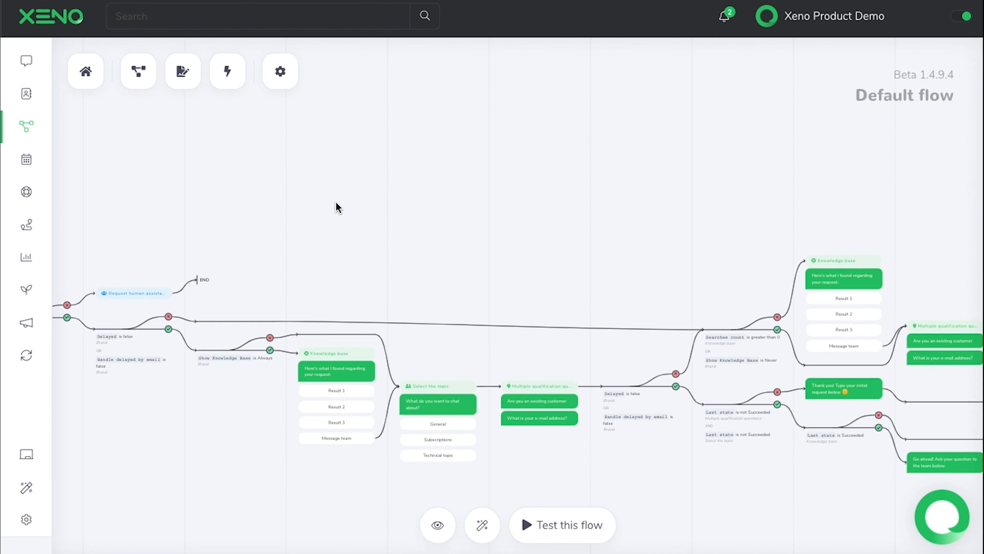
left_click_drag(264, 279, 550, 182)
scroll(454, 291, "up", 4)
left_click_drag(564, 304, 258, 362)
left_click_drag(613, 187, 363, 184)
left_click_drag(648, 267, 331, 267)
left_click_drag(575, 131, 357, 138)
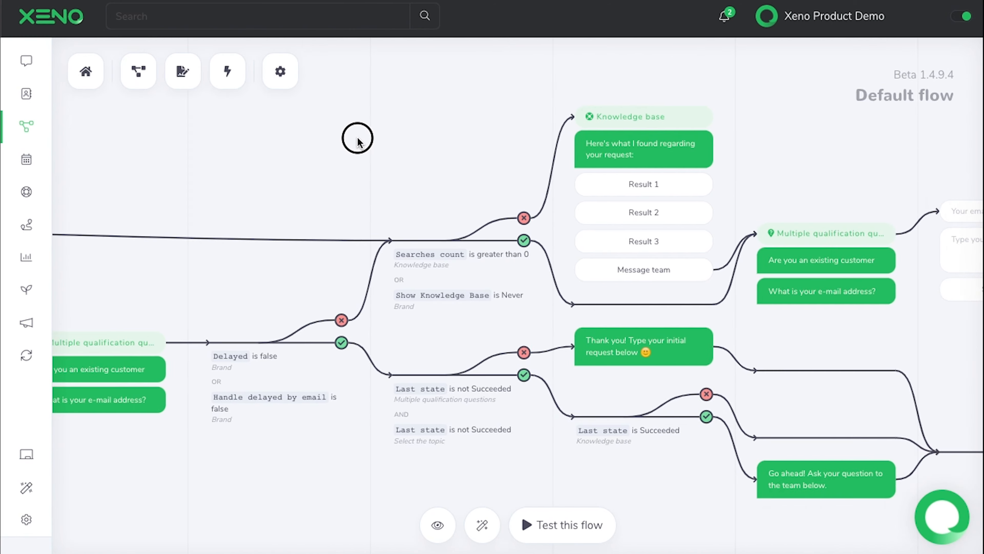
left_click_drag(681, 132, 488, 126)
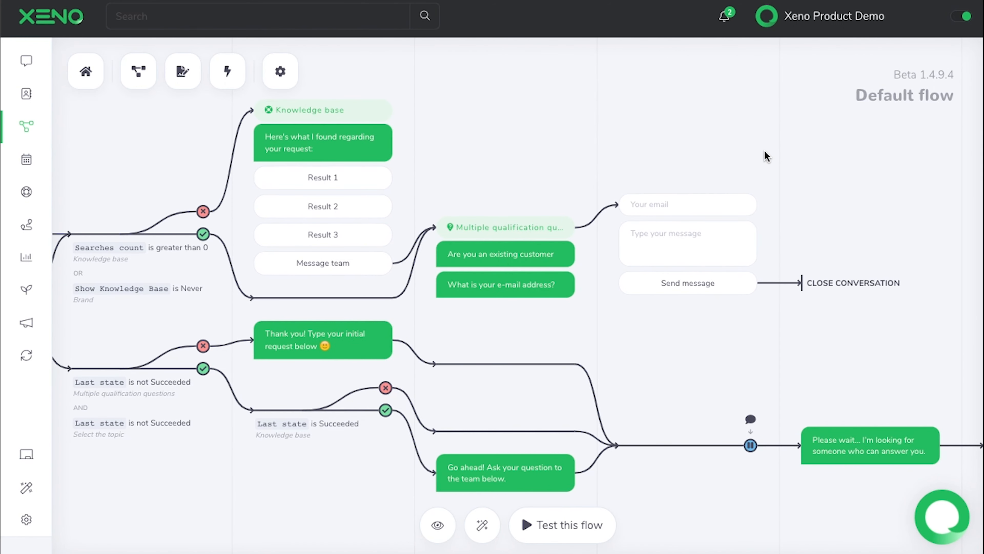
left_click_drag(768, 156, 501, 148)
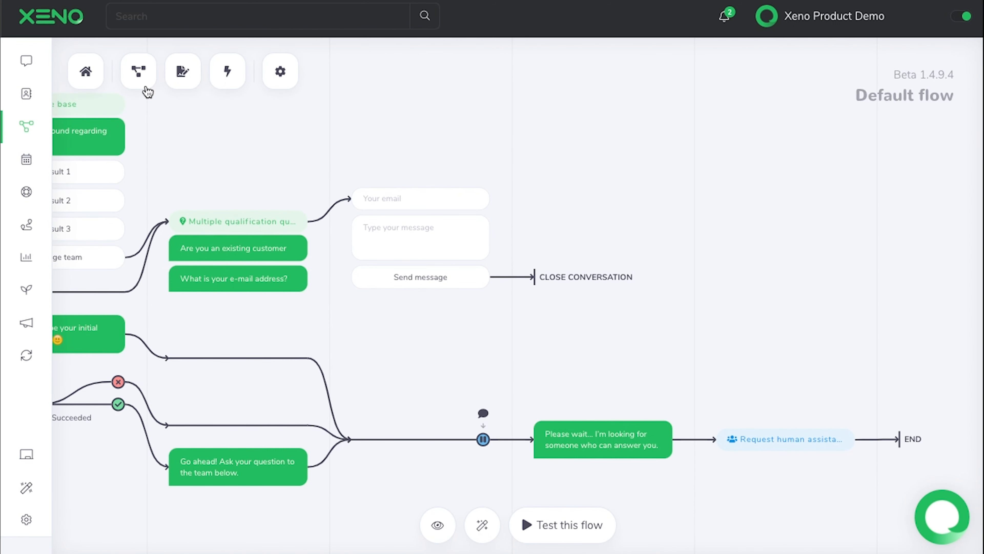
Open the predefined Knowledge base example flow and return to the list of your flows
left_click(438, 525)
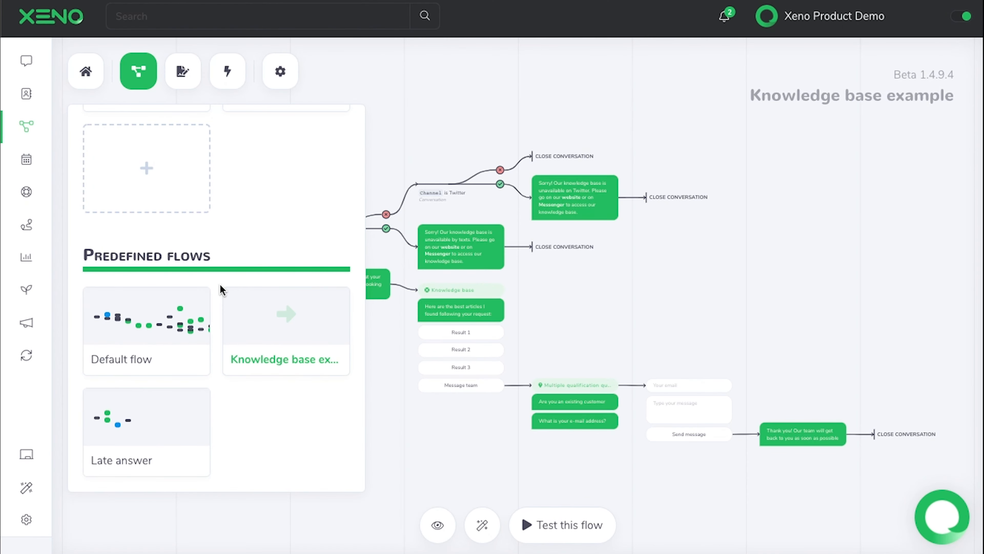
scroll(223, 289, "up", 3)
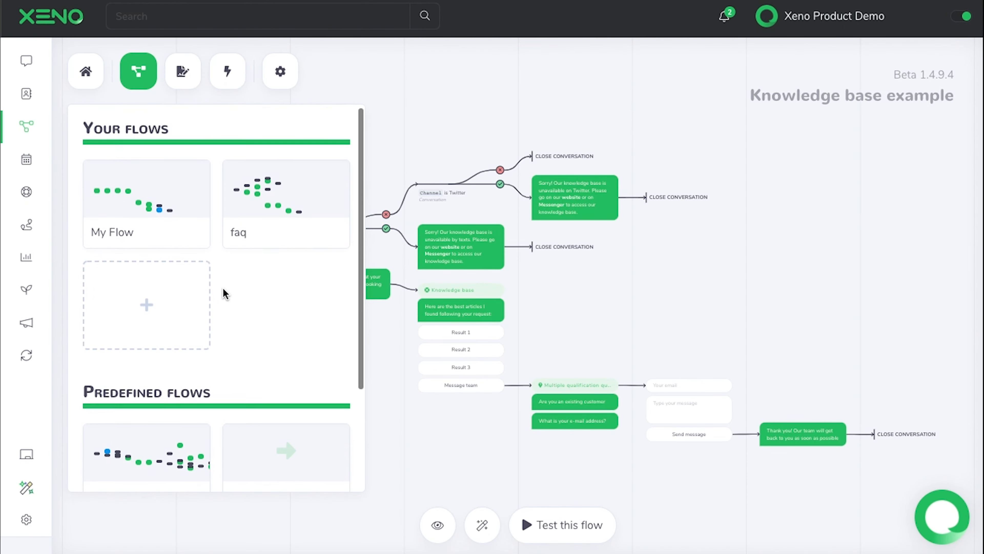